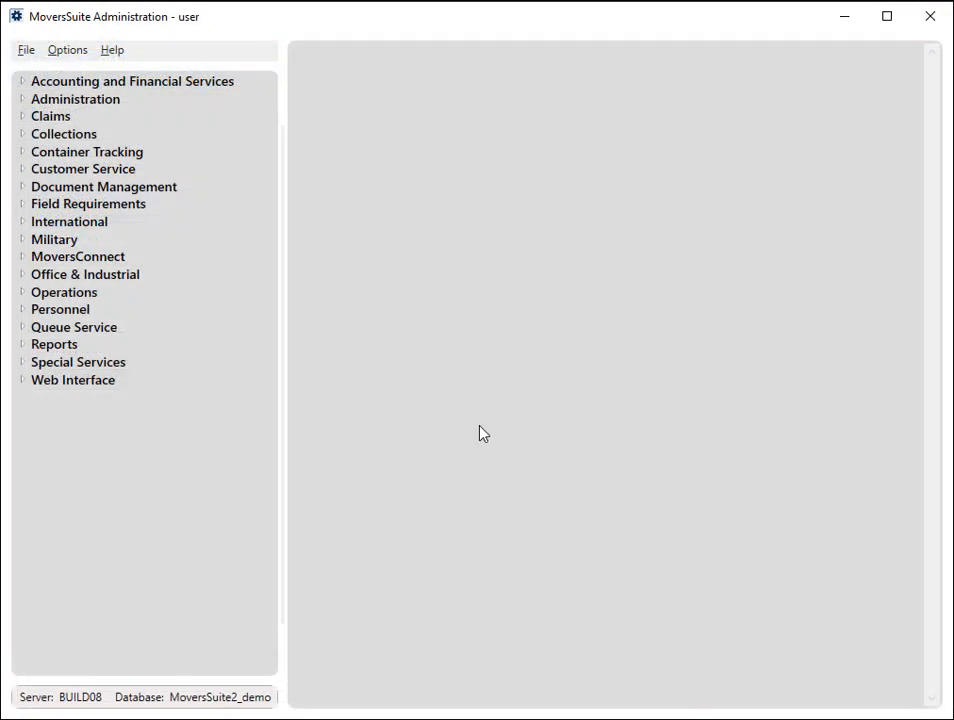
Open the GDPR administration and search for orders to redact whose numbers begin with the branch prefix 1623
left_click(22, 99)
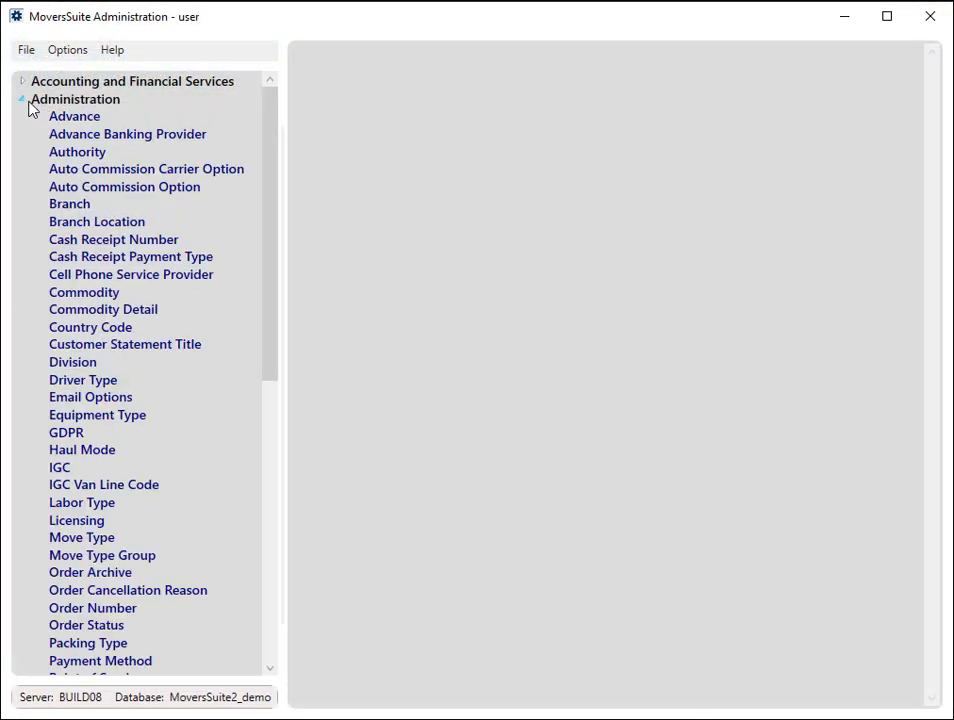
left_click(66, 433)
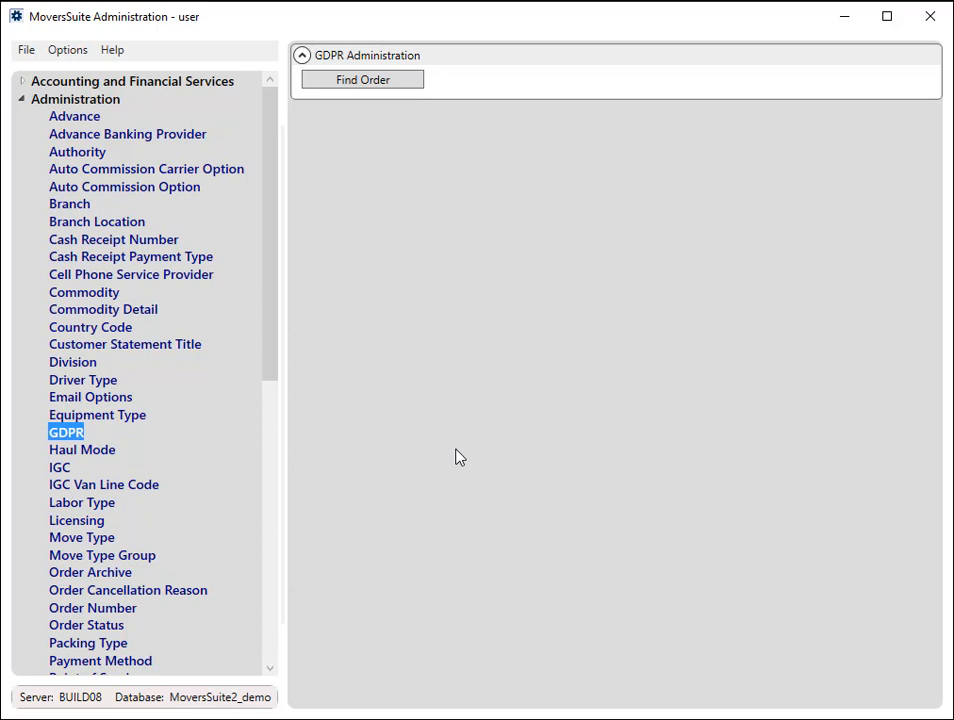
left_click(416, 82)
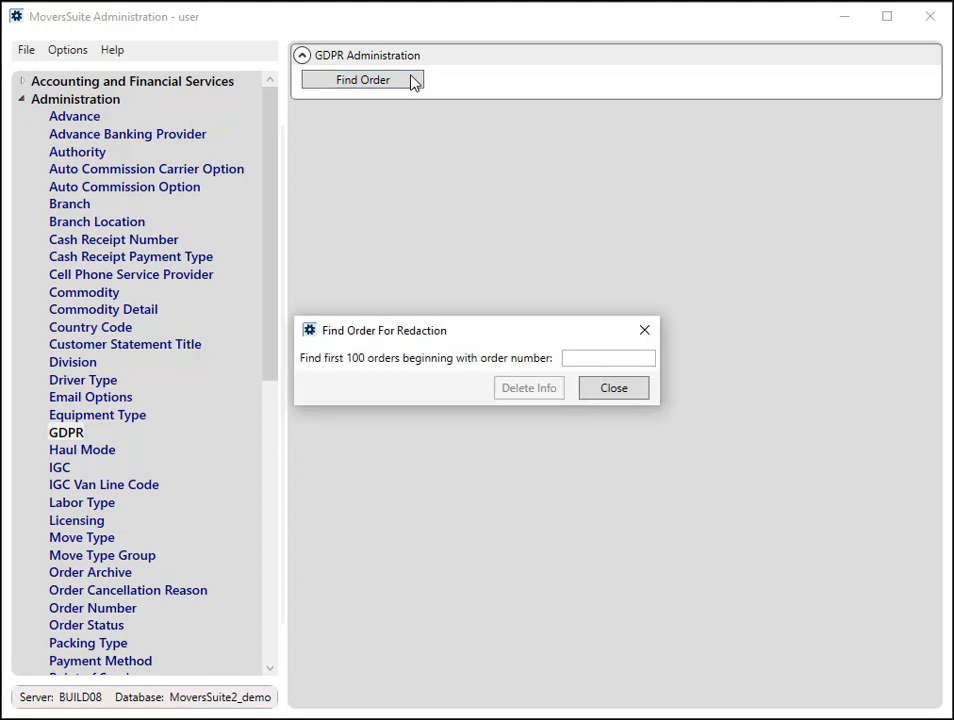
left_click(577, 358)
type("1")
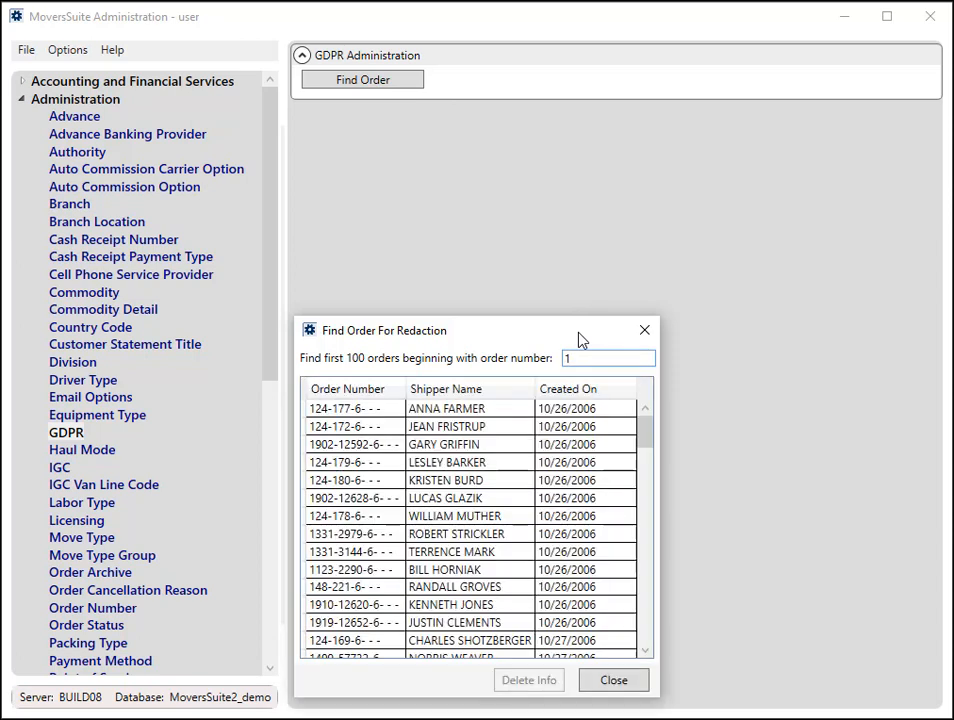
type("623")
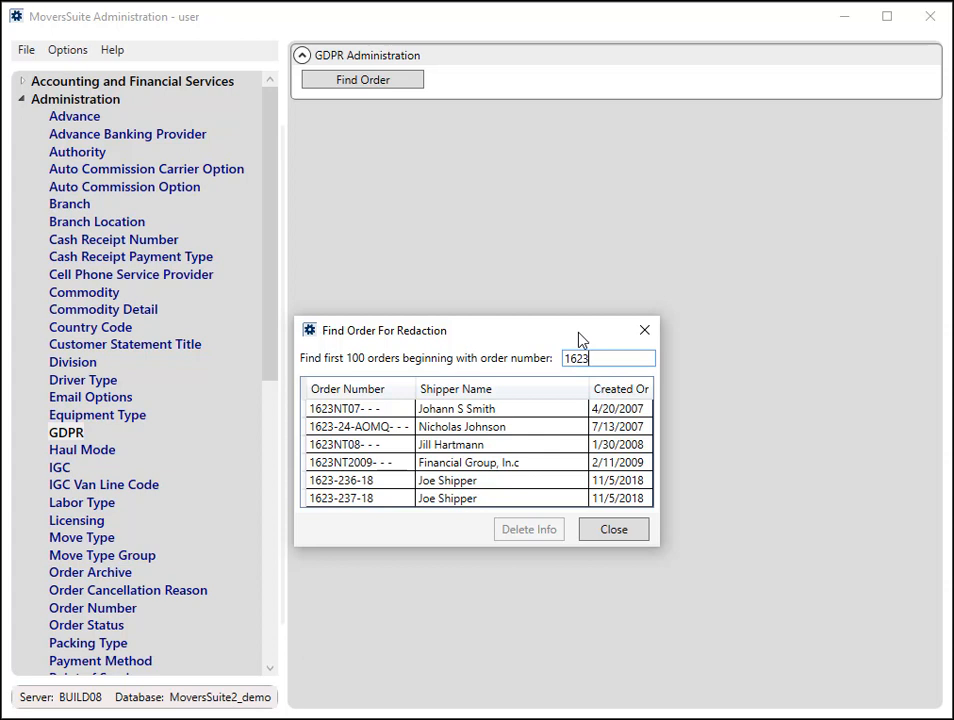
Permanently delete the personal information from the first of the two orders created on 11/5/2018
left_click(450, 481)
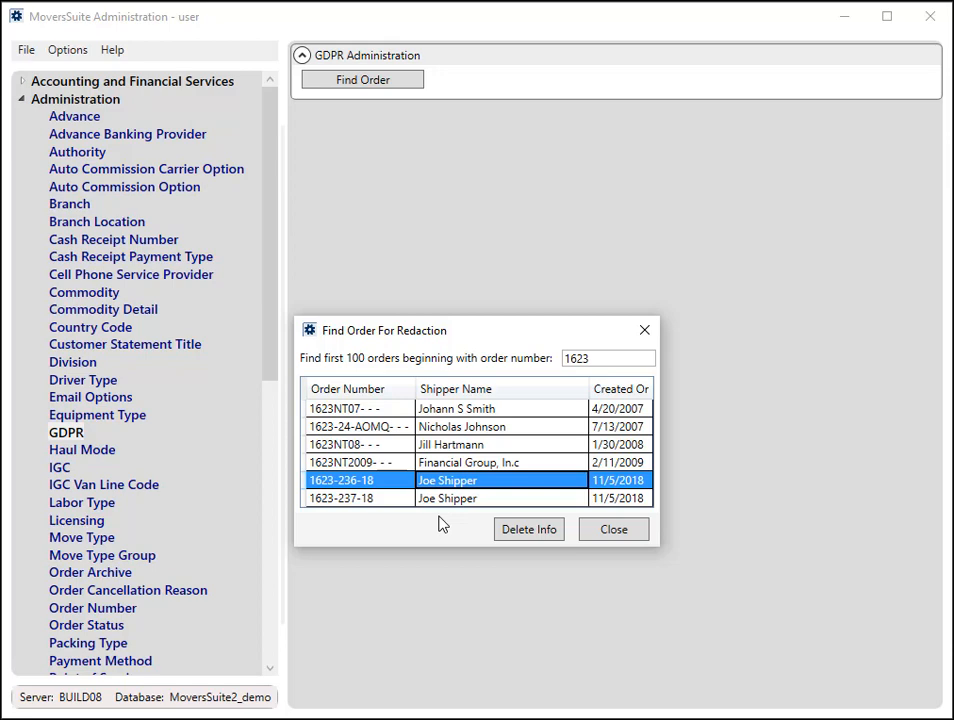
left_click(539, 538)
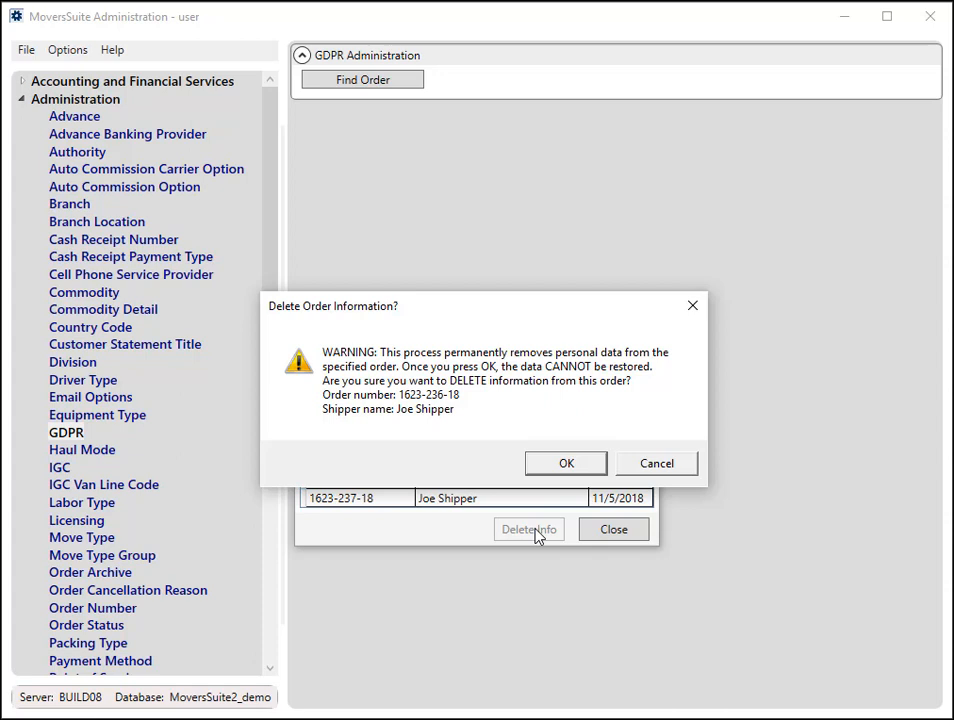
left_click(567, 464)
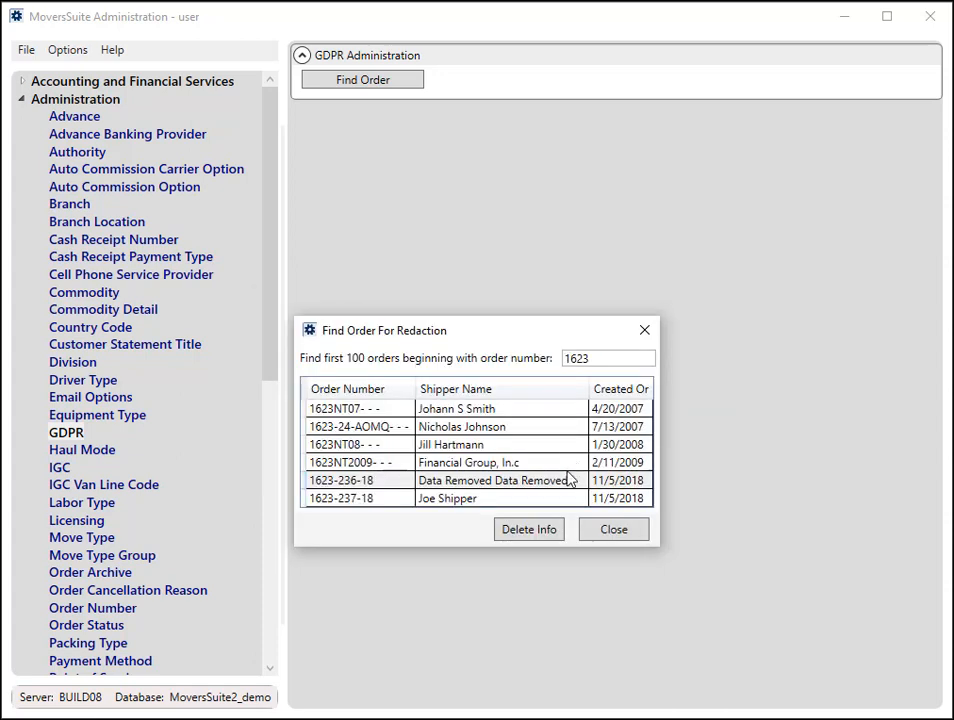
left_click(567, 484)
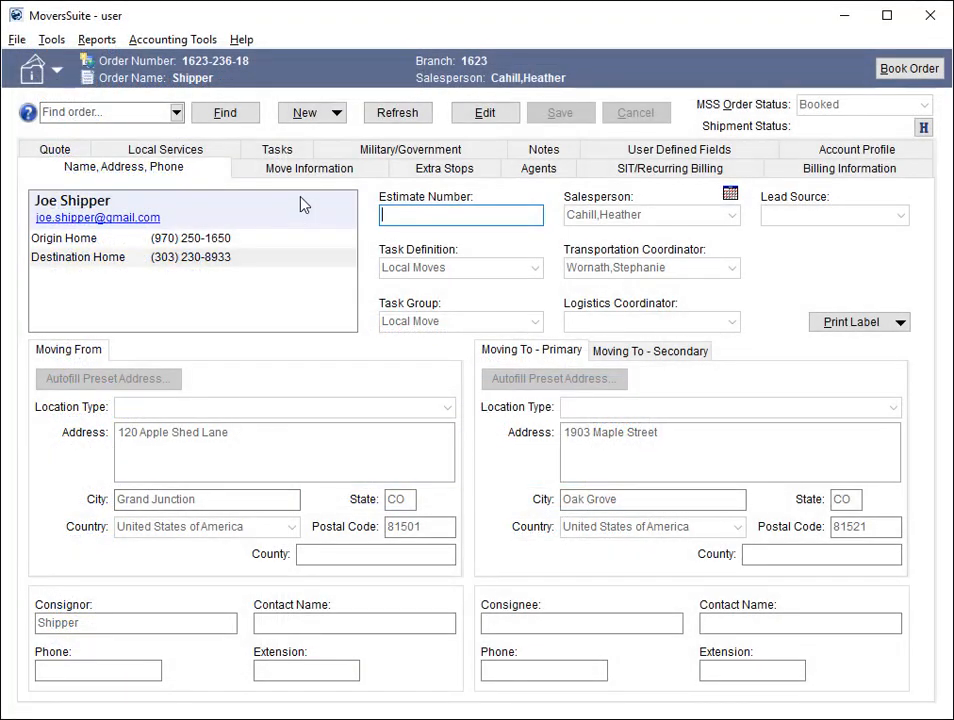
In MoversSuite, refresh the redacted order and check its Name, Address, Phone and Military/Government details for removed personal data
left_click(398, 114)
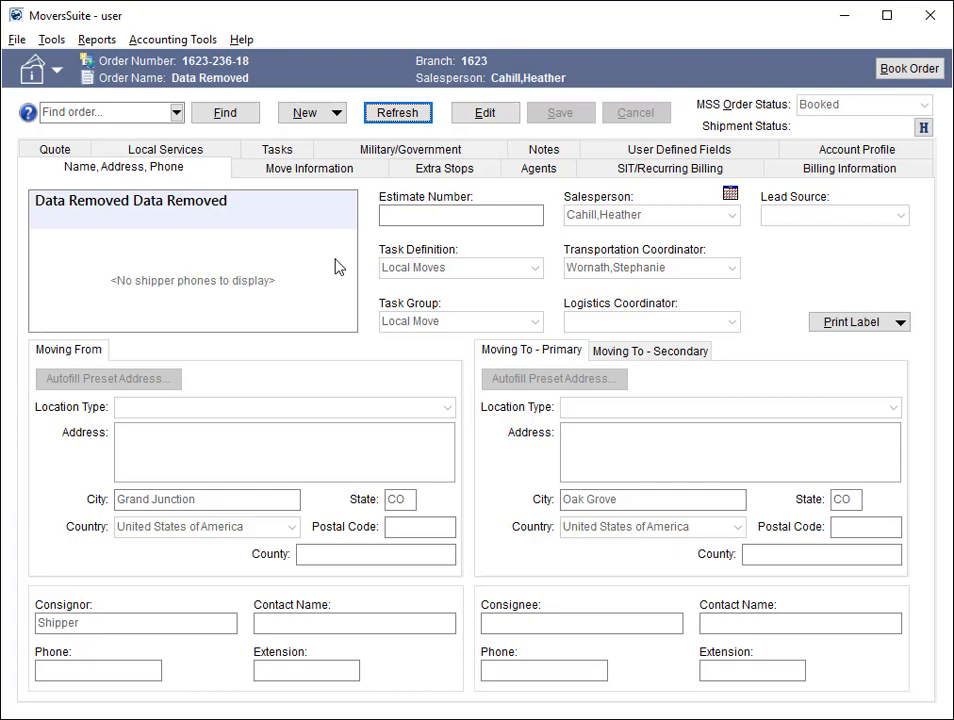
left_click(400, 157)
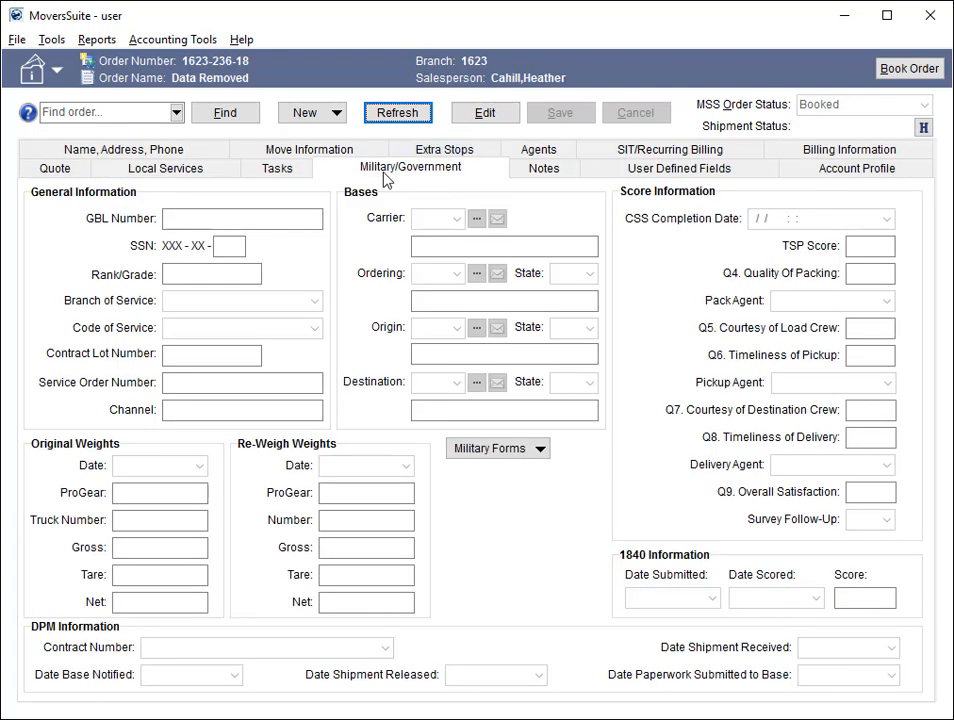
left_click(232, 246)
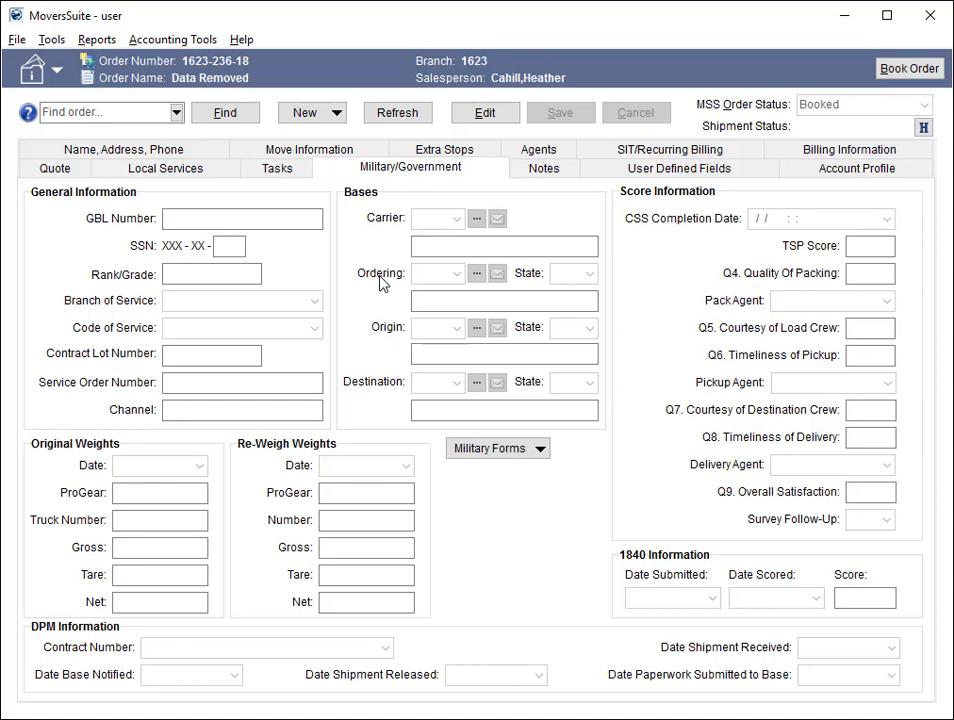
left_click(217, 154)
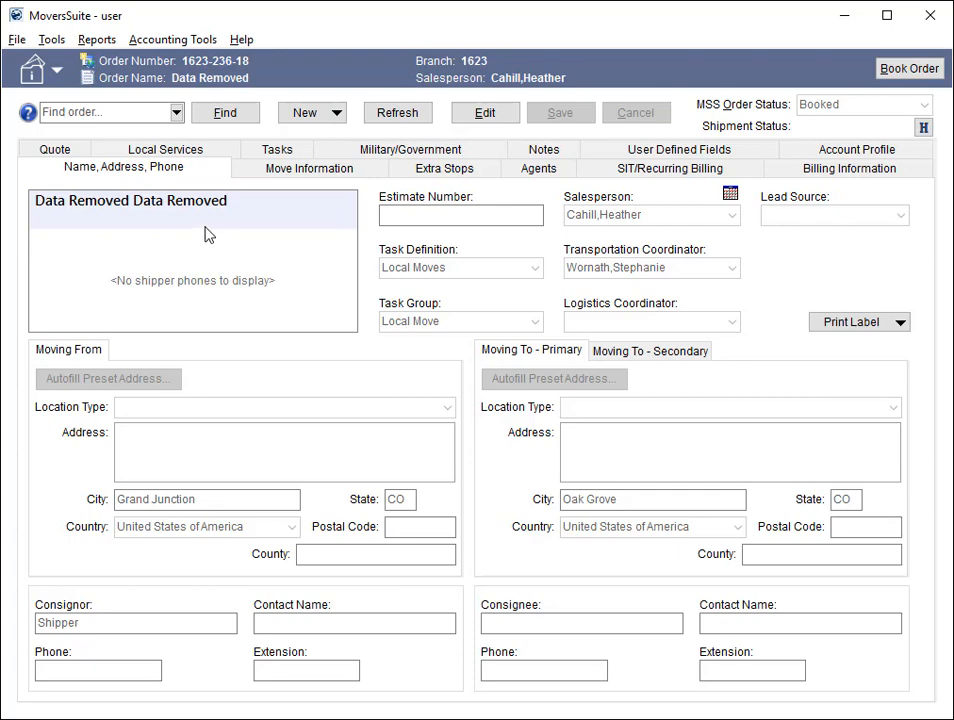
Open the order's history, sort it by the new values and examine the Data Removed entries made through Admin GDPR
left_click(60, 45)
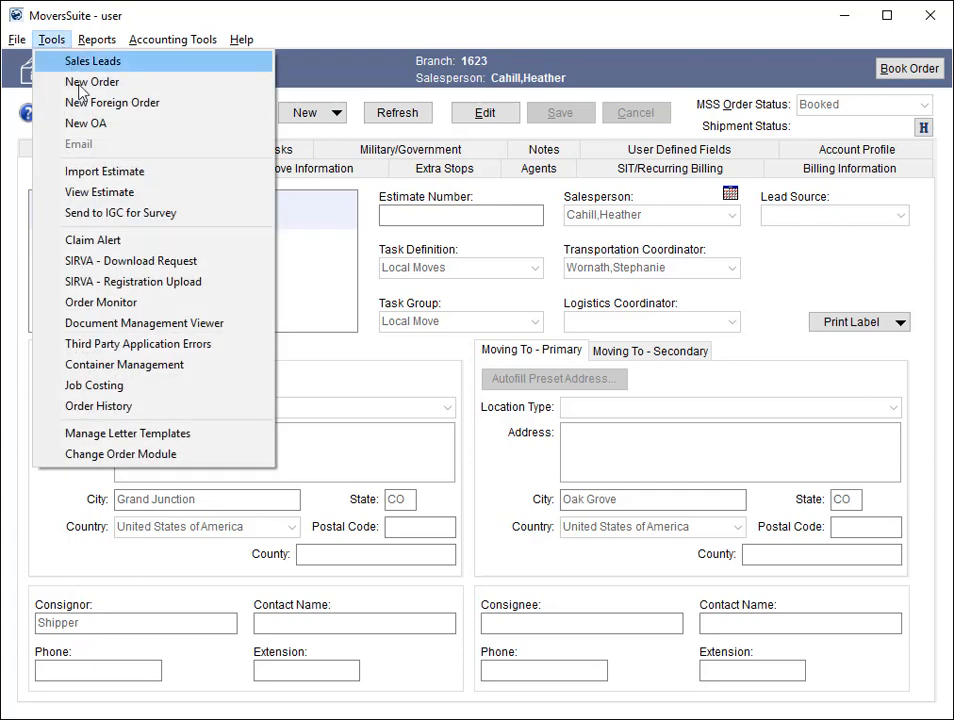
left_click(148, 407)
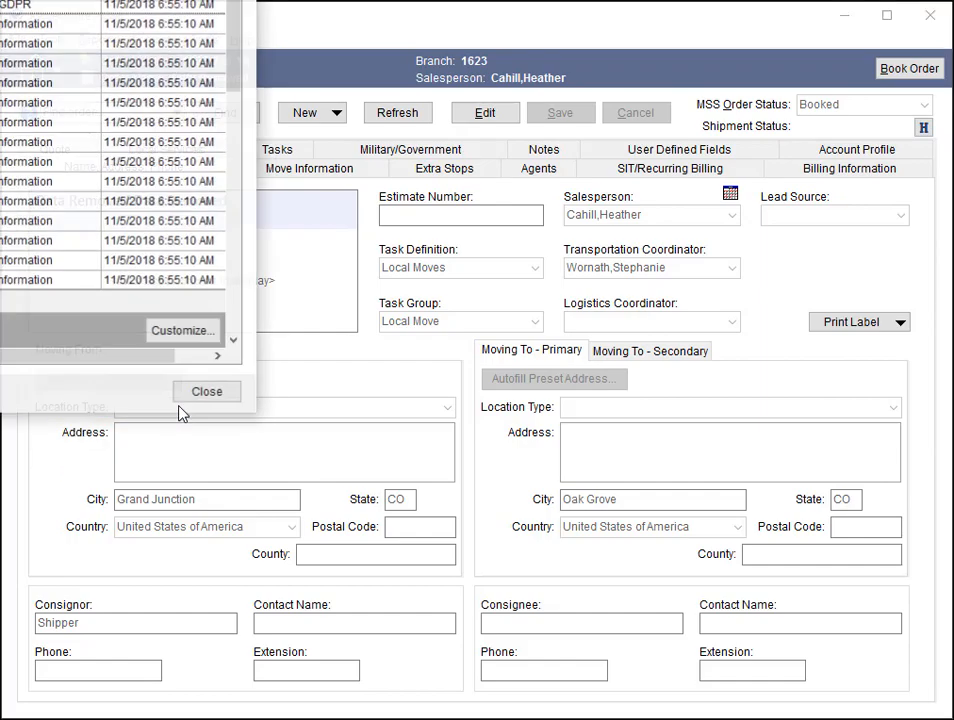
left_click_drag(459, 116, 611, 130)
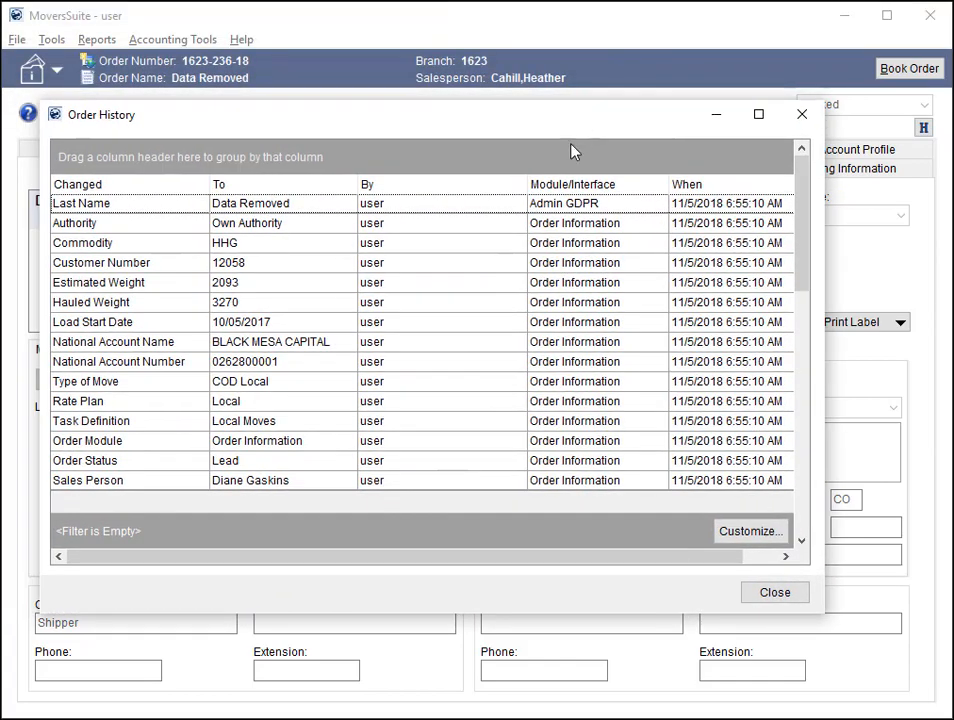
left_click(318, 207)
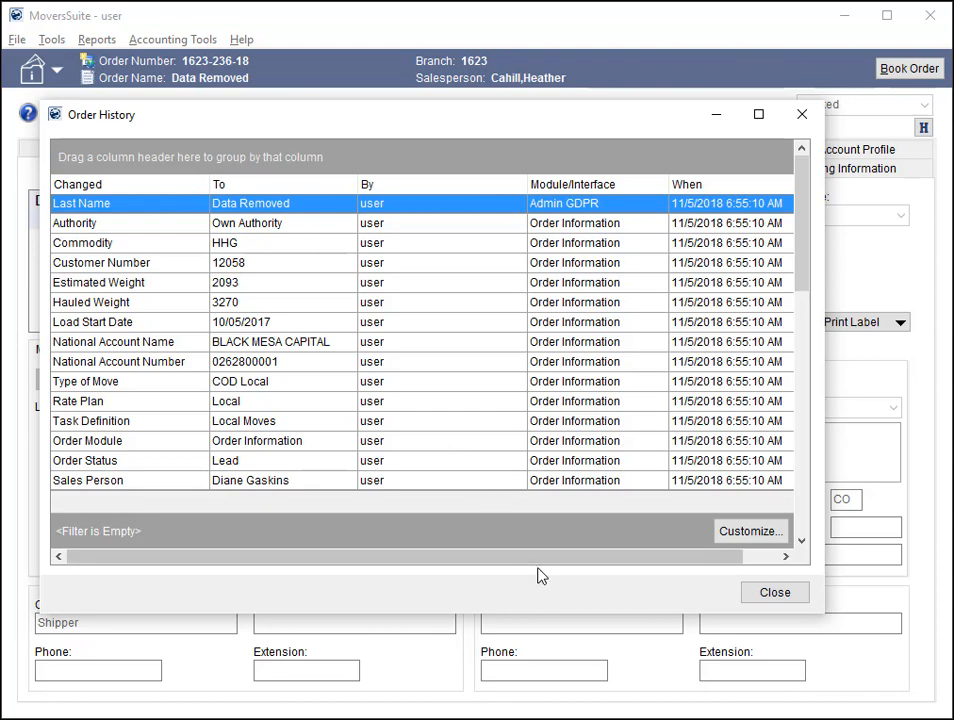
mouse_move(539, 561)
left_mouse_down()
mouse_move(568, 557)
mouse_move(526, 560)
left_mouse_up()
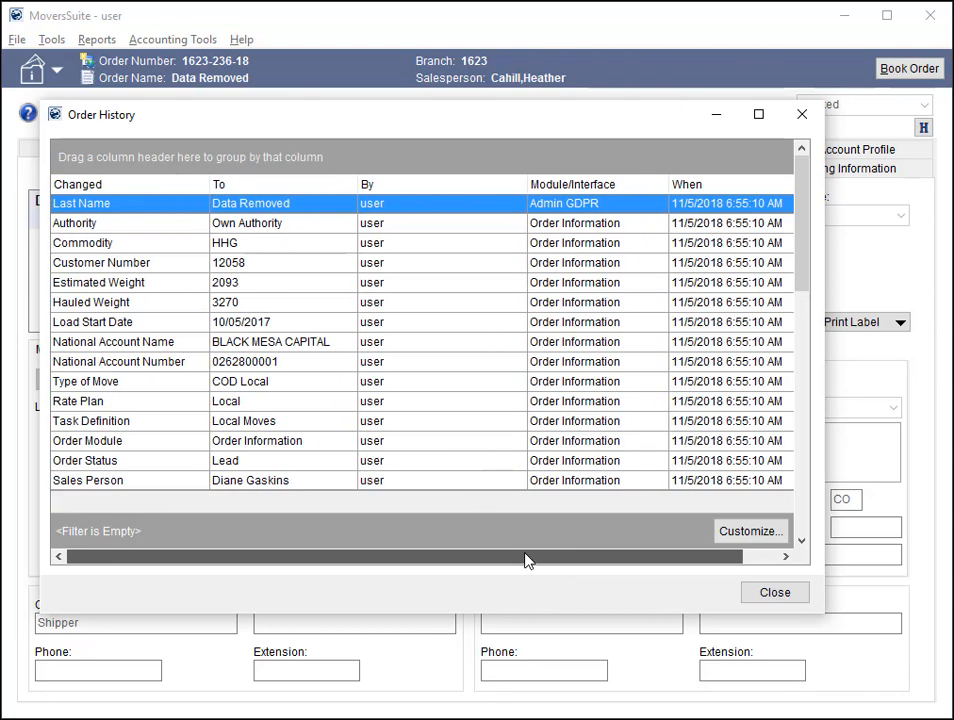
left_click(268, 190)
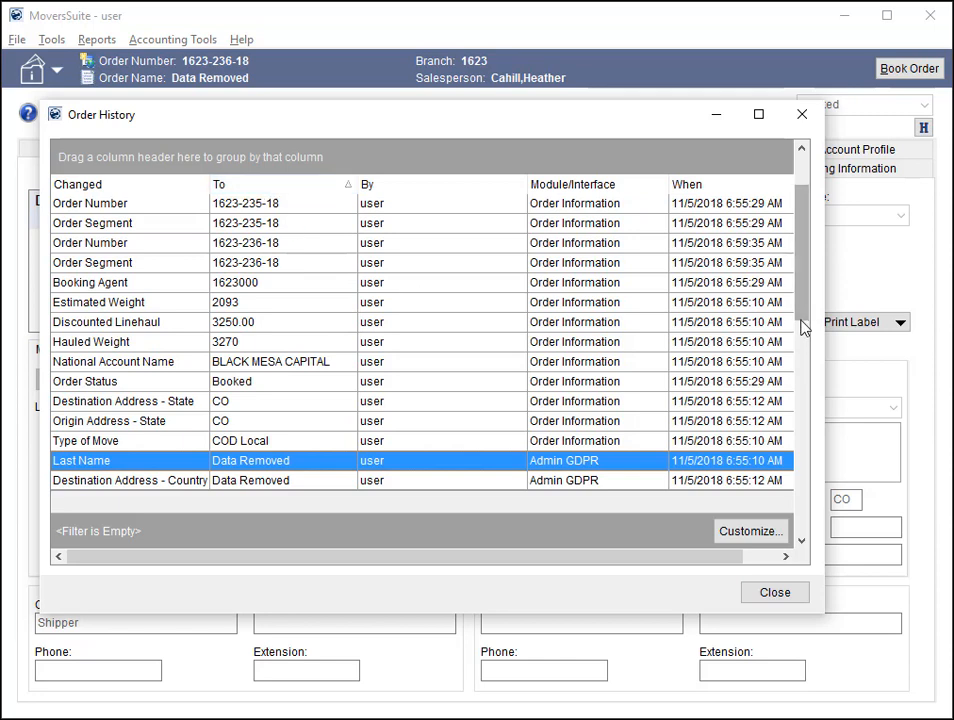
left_click_drag(803, 324, 765, 438)
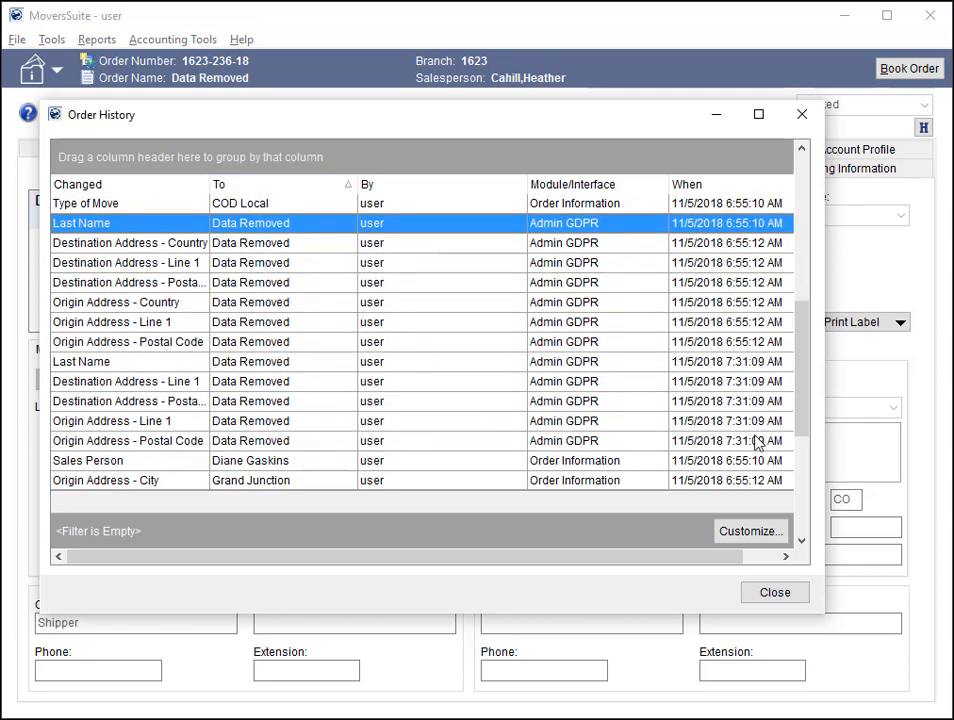
left_click(133, 361)
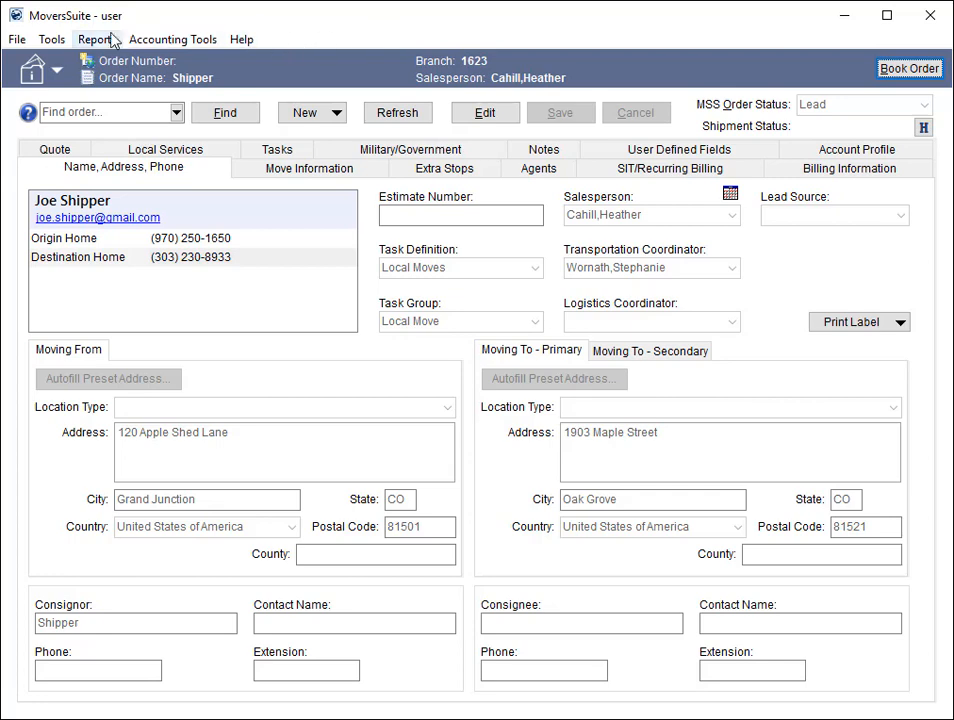
Review the secondary destination address and the EWS Group extra stop on the unredacted lead order
left_click(59, 42)
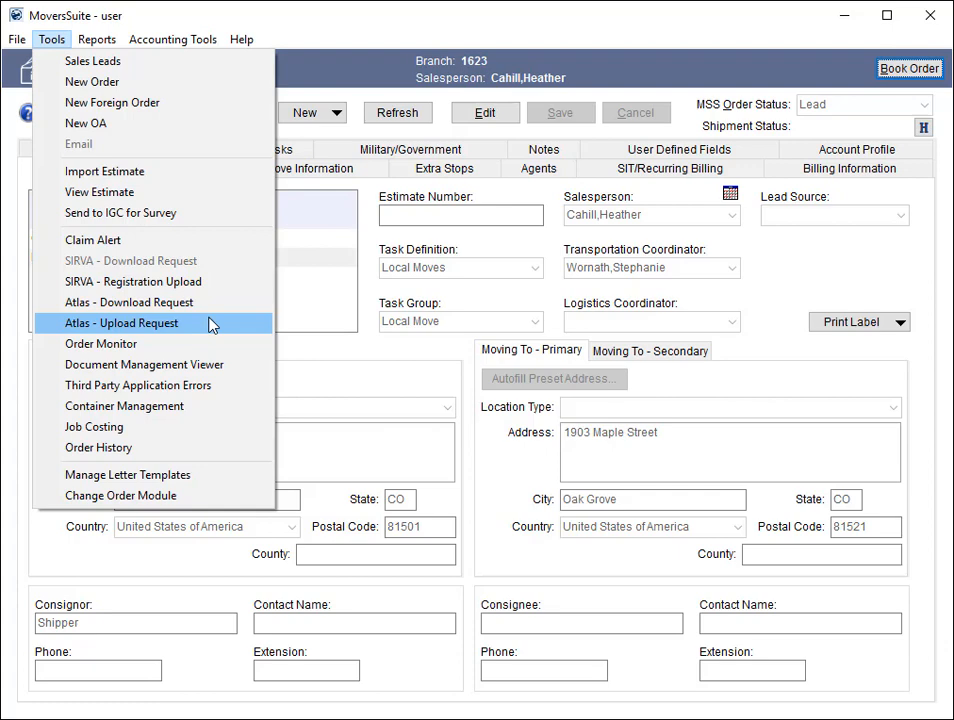
left_click(413, 319)
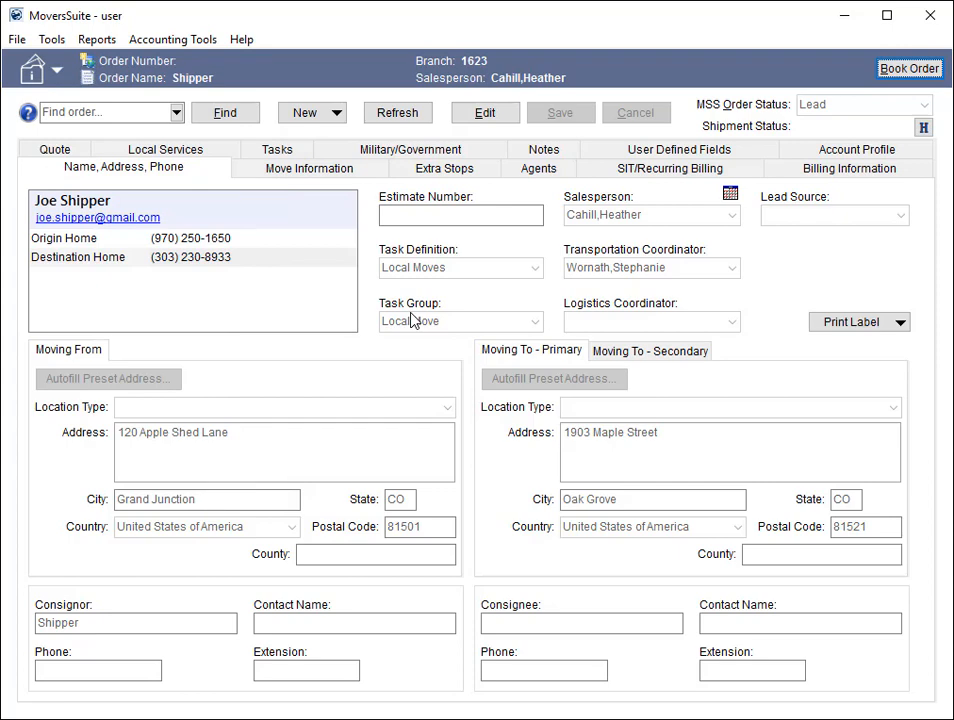
left_click(610, 350)
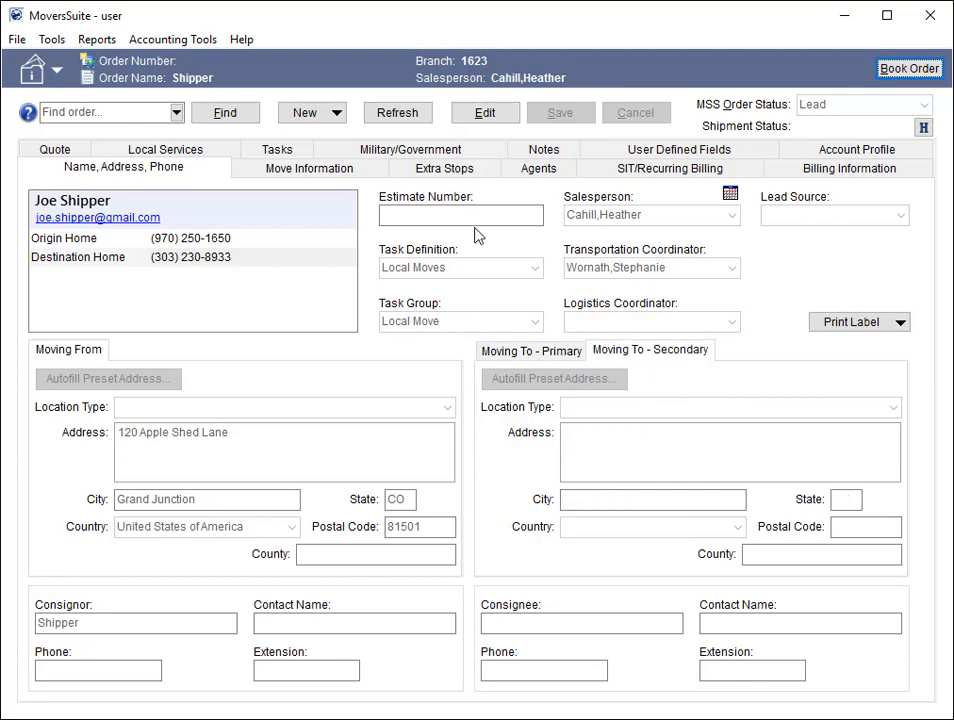
left_click(450, 176)
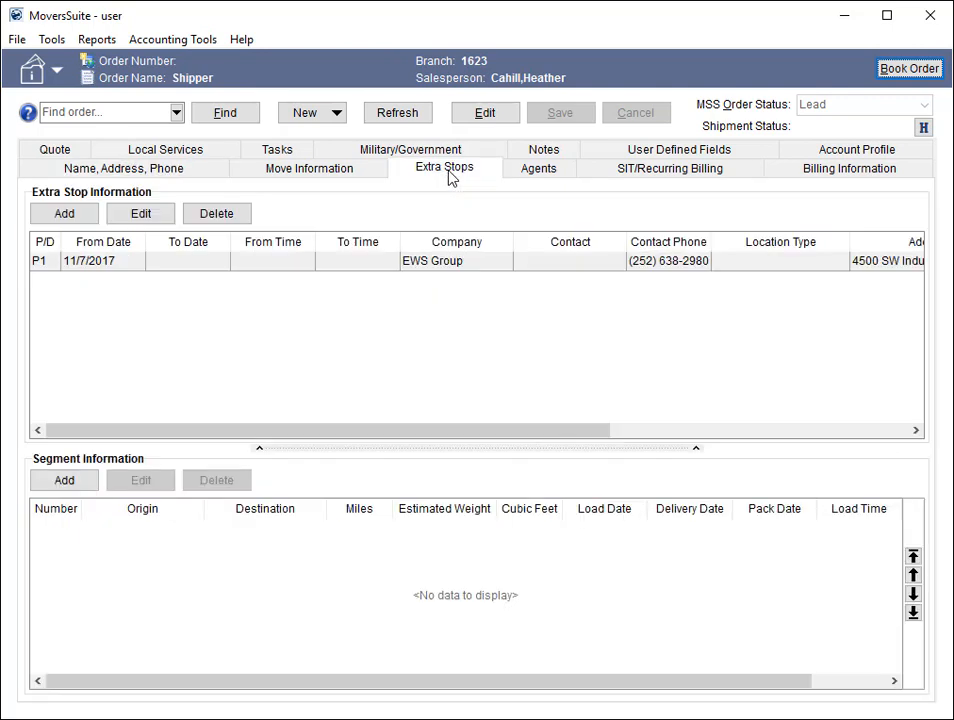
left_click(473, 269)
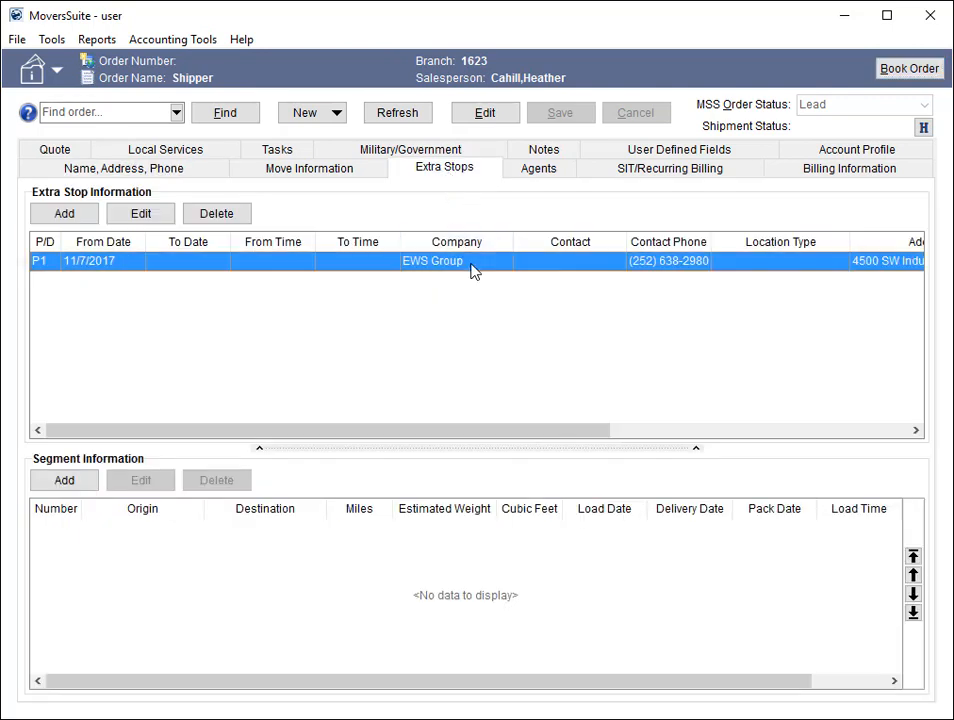
View the order's Dispatch Remarks note and look at the form for appending to it, leaving without saving
left_click(543, 149)
left_click(57, 270)
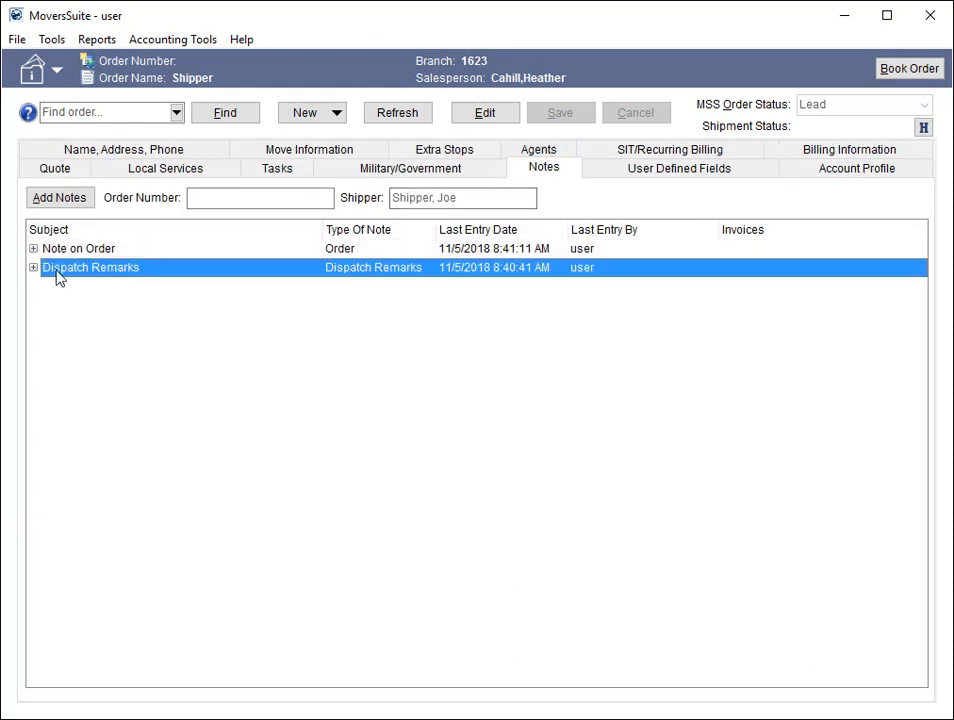
left_click(33, 268)
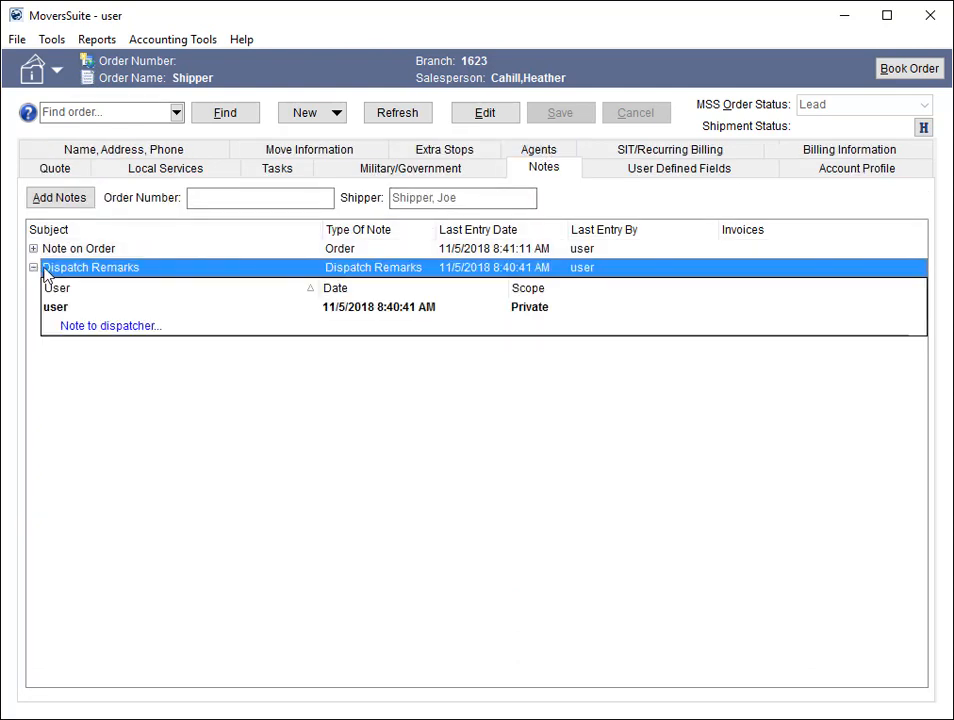
left_click(155, 330)
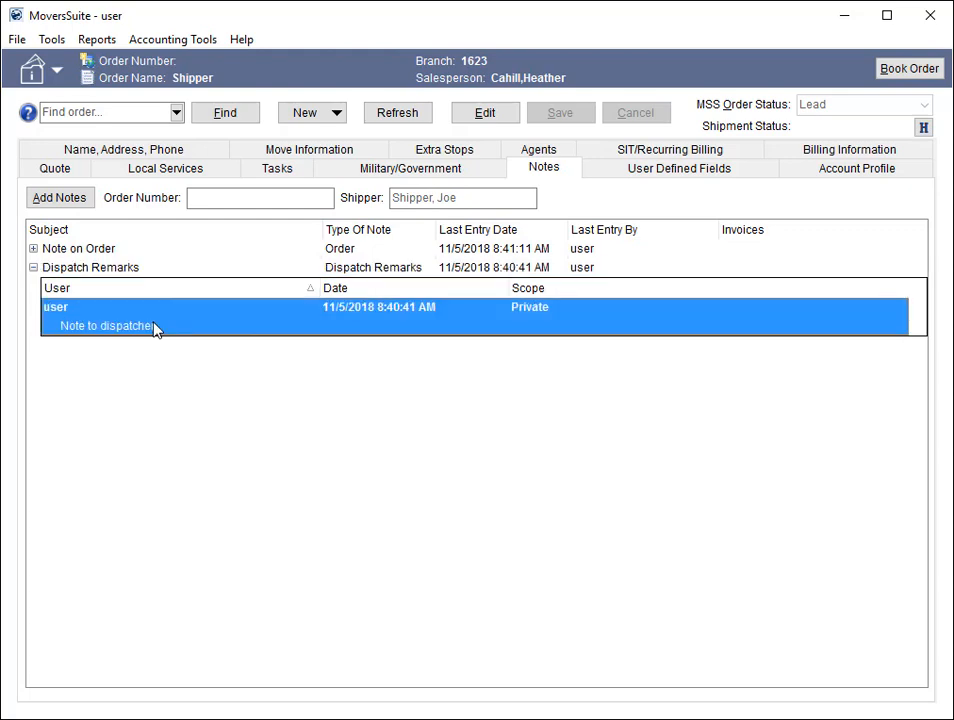
right_click(155, 330)
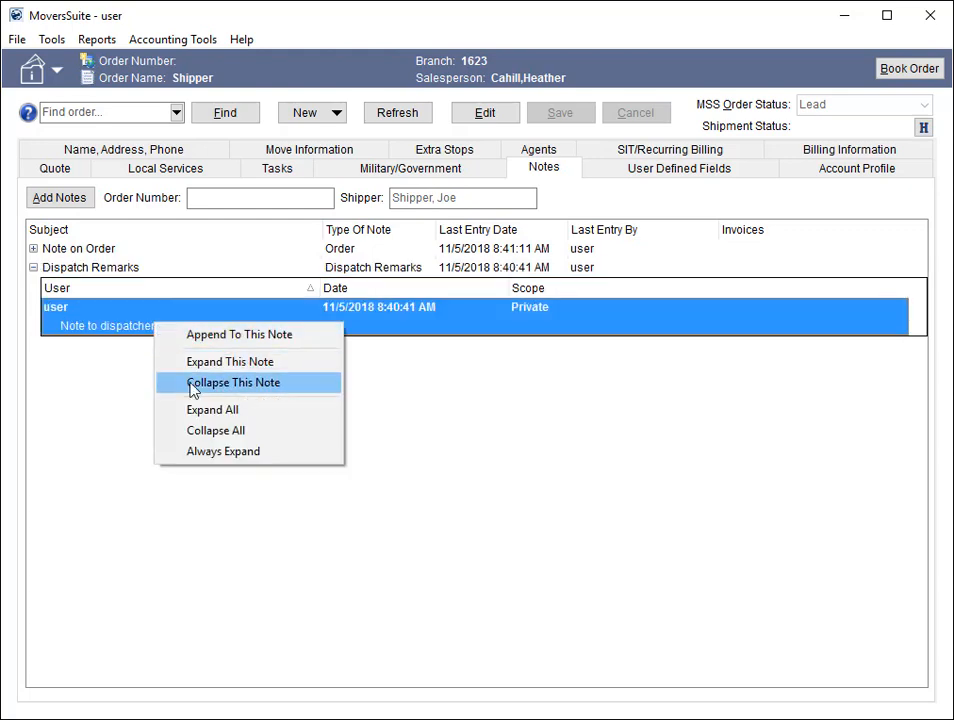
left_click(212, 338)
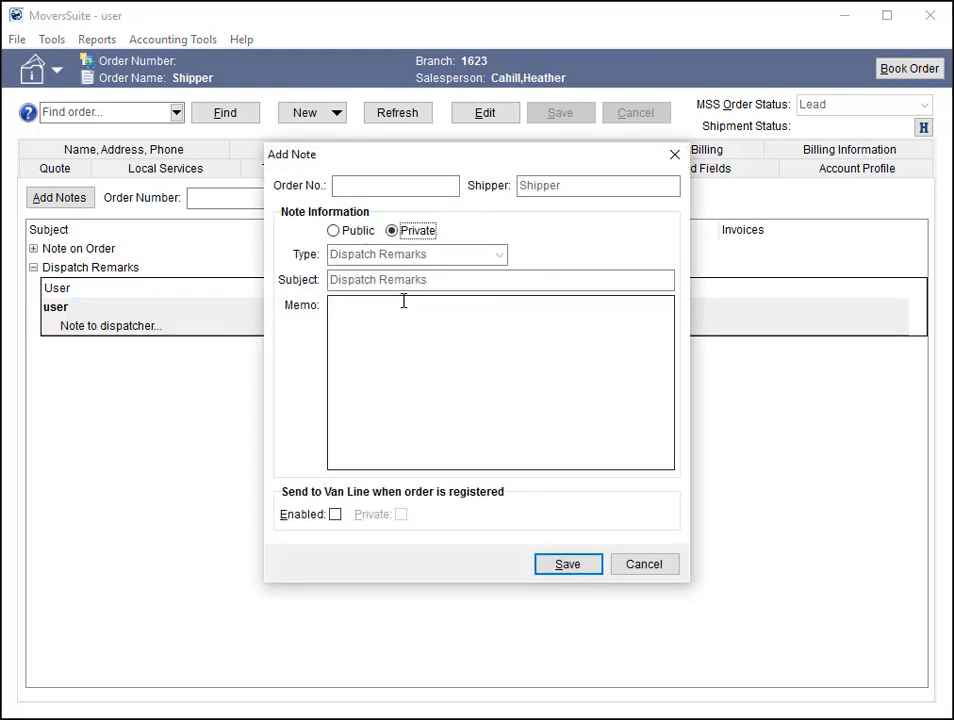
left_click(643, 564)
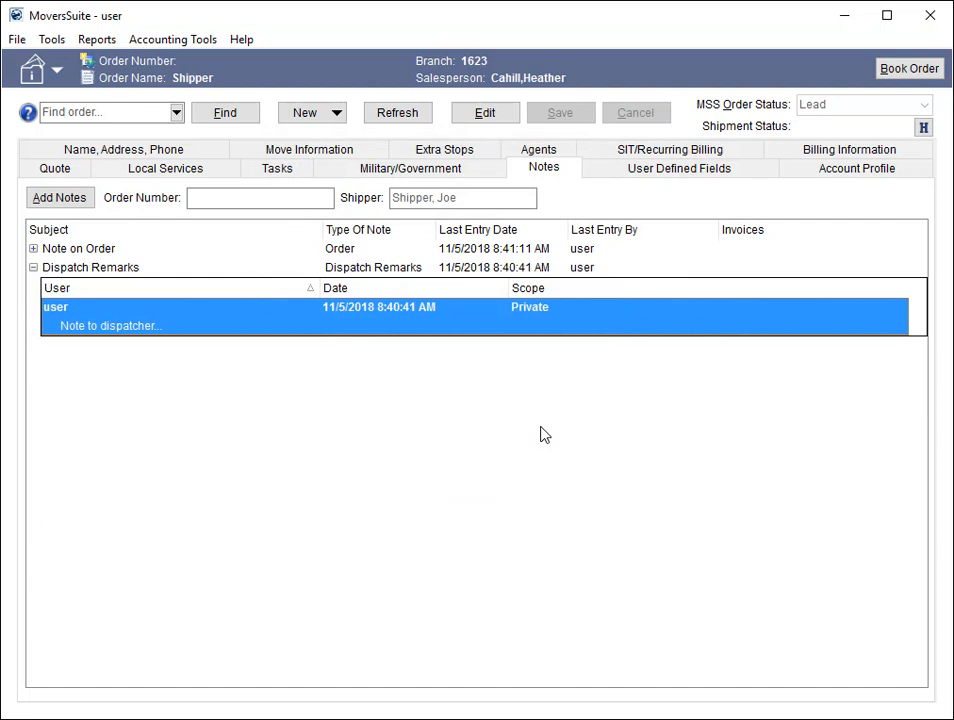
Read the message under Note on Order and collapse both order notes
left_click(34, 249)
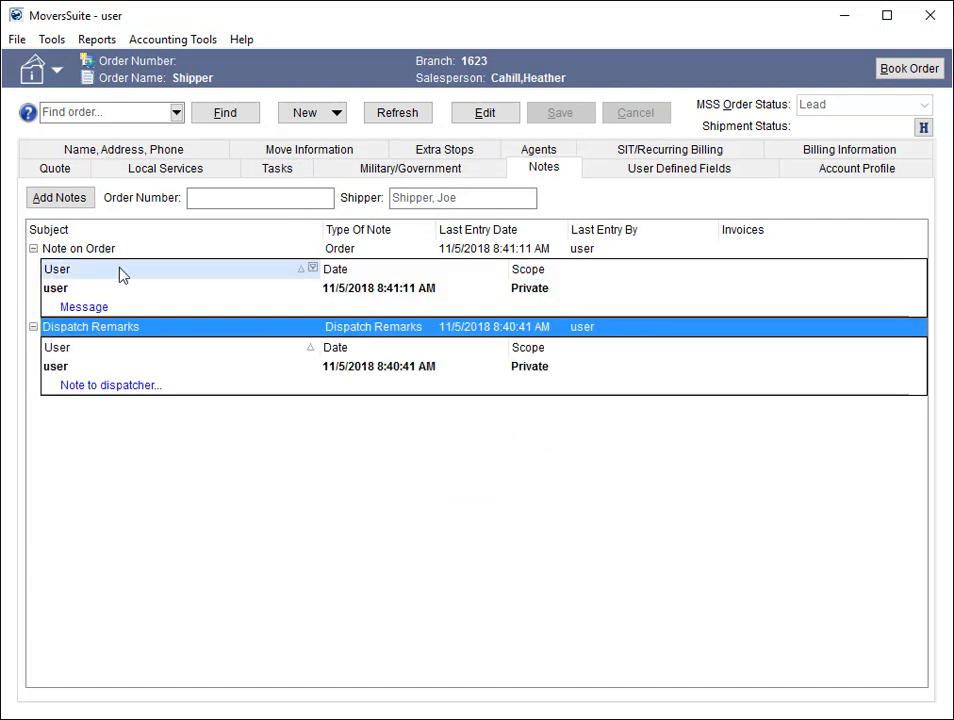
left_click(34, 249)
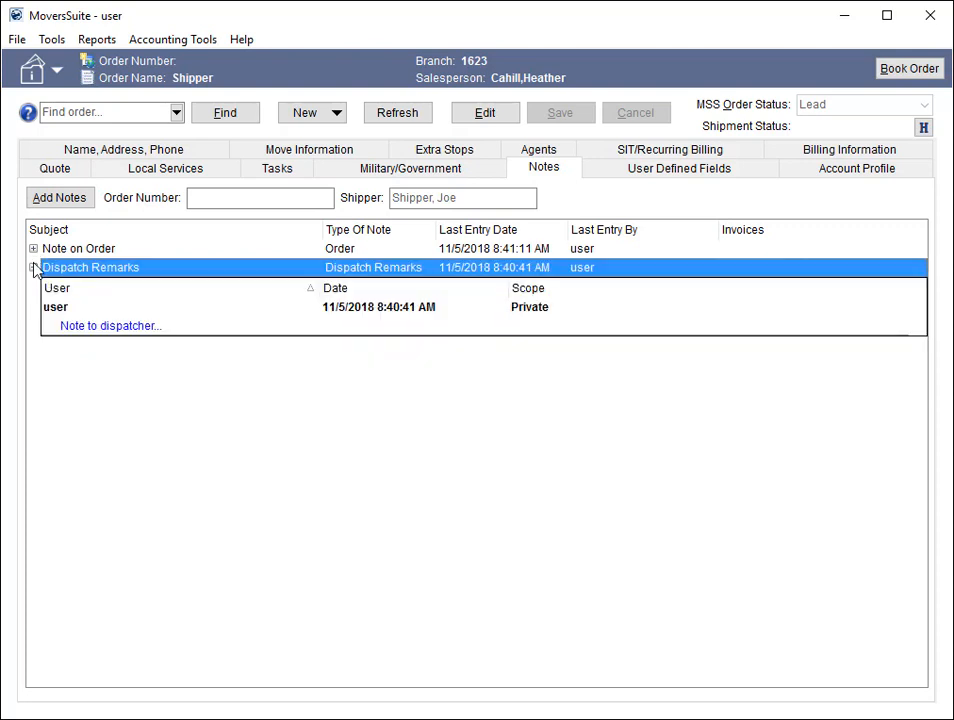
left_click(33, 268)
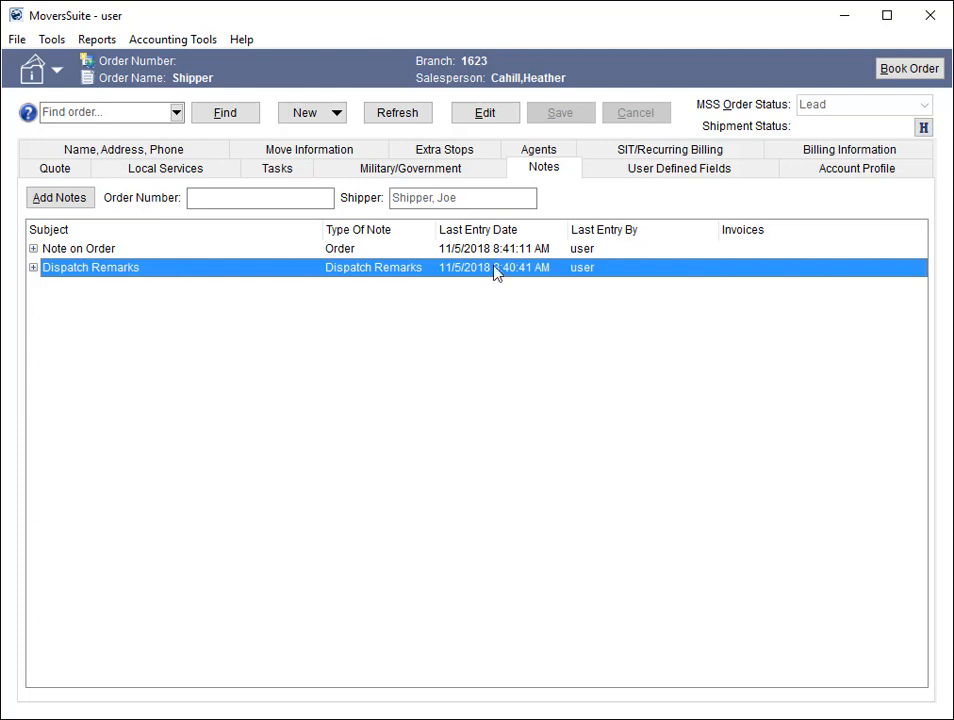
Edit the lead order's billing information and set the COD Collection Amount to $1,500.00
left_click(811, 151)
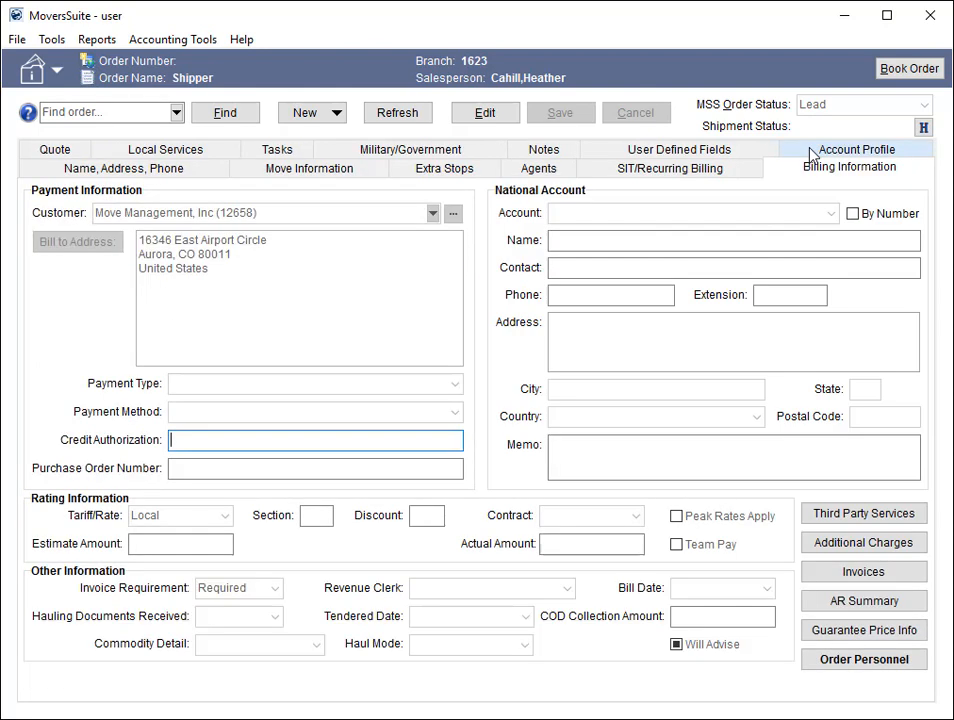
left_click(490, 118)
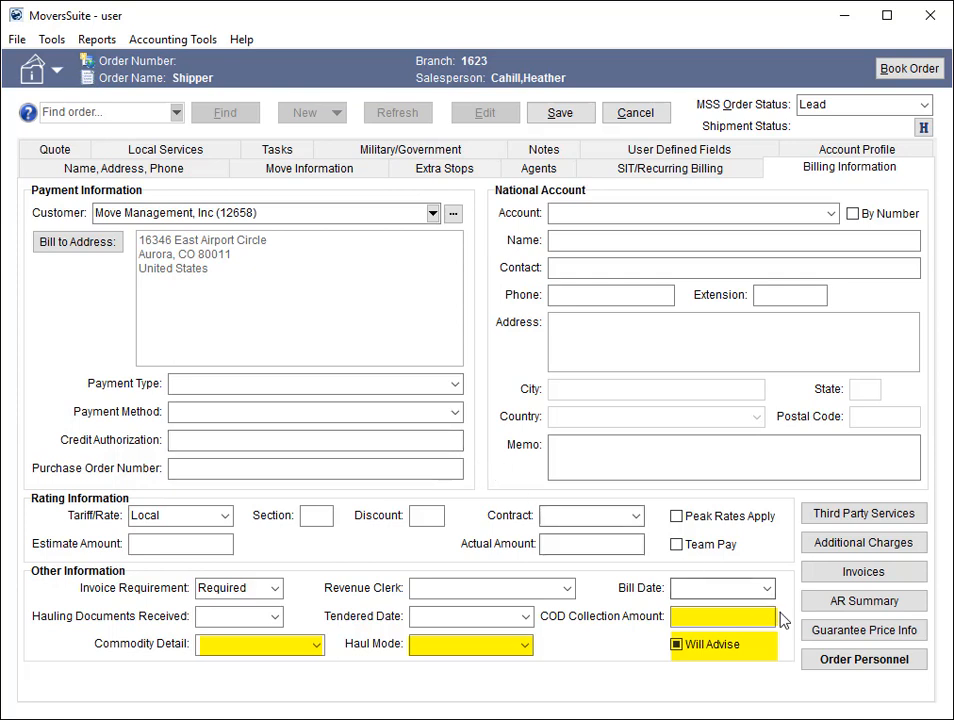
left_click(737, 616)
type("1")
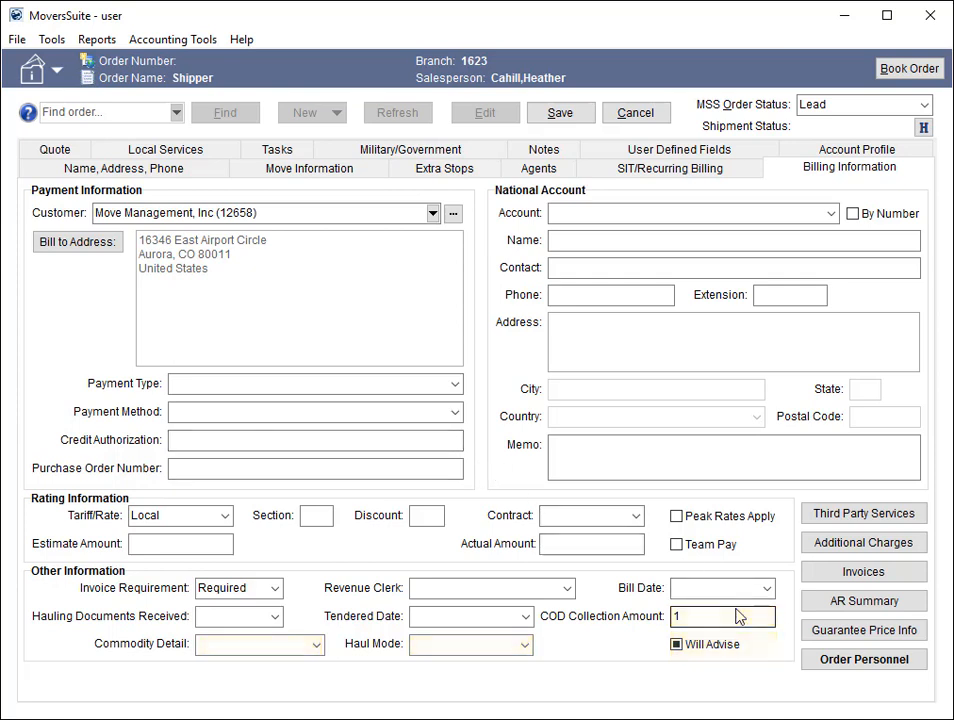
type("500")
Set the order's Commodity Detail to Office Relocation and its Haul Mode to Agent Local Orders
left_click(315, 645)
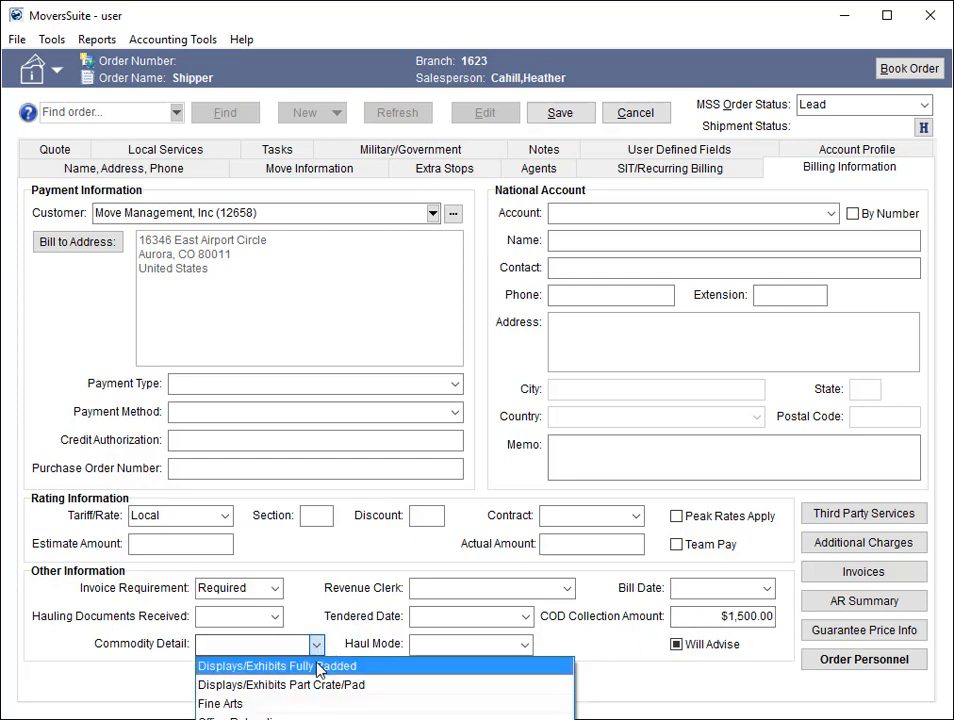
left_click(316, 717)
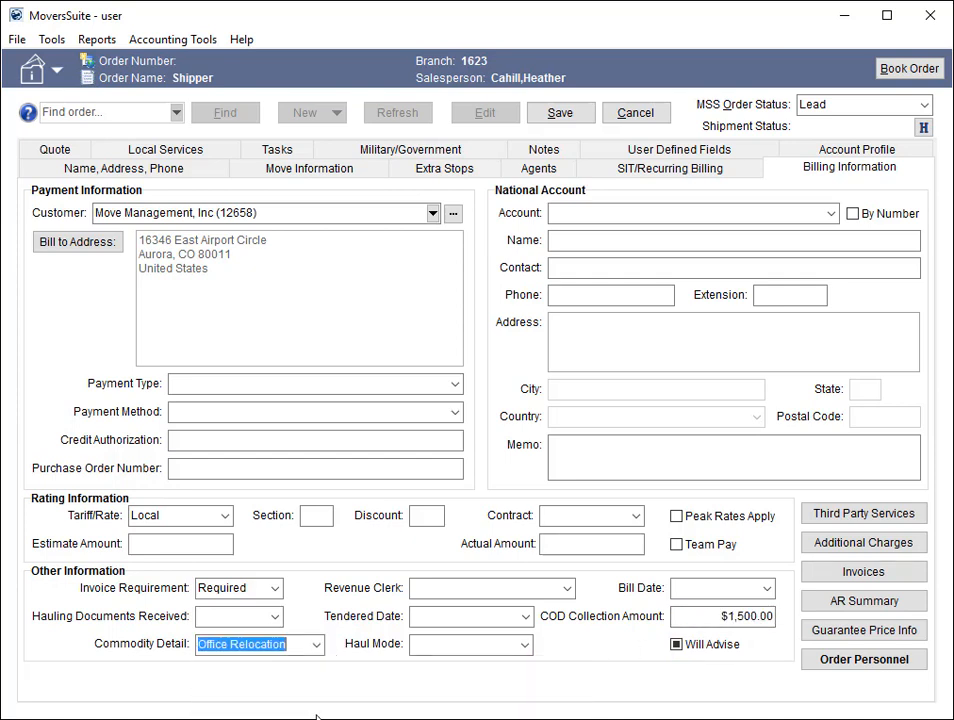
left_click(524, 645)
left_click(516, 666)
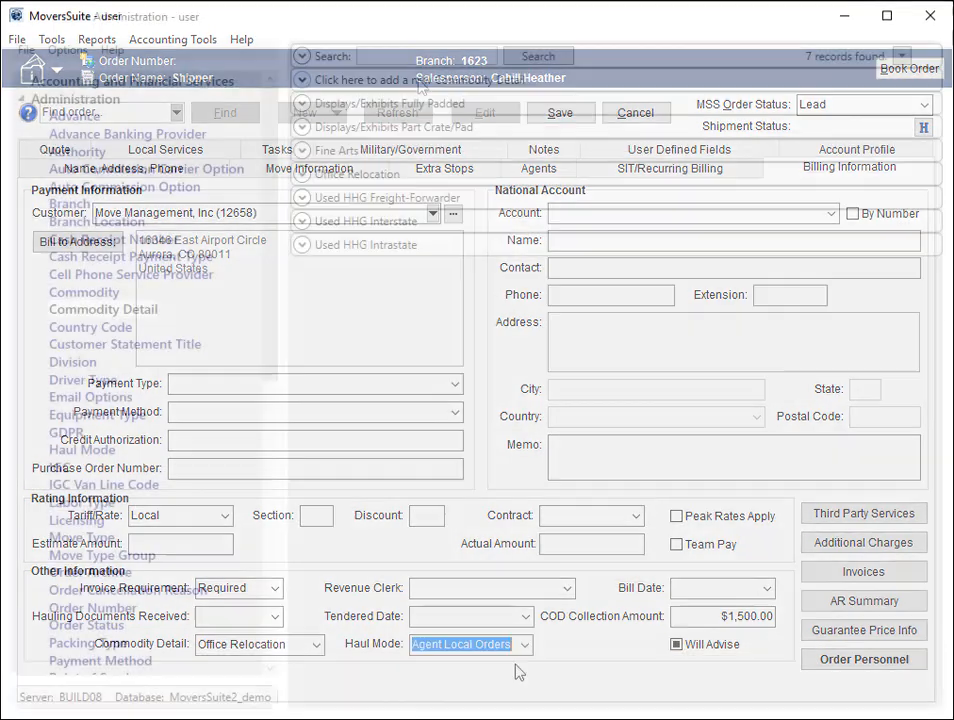
Switch to MoversSuite Administration and view the Displays/Exhibits Fully Padded commodity detail and a Haul Mode record for their interface codes
left_click(424, 103)
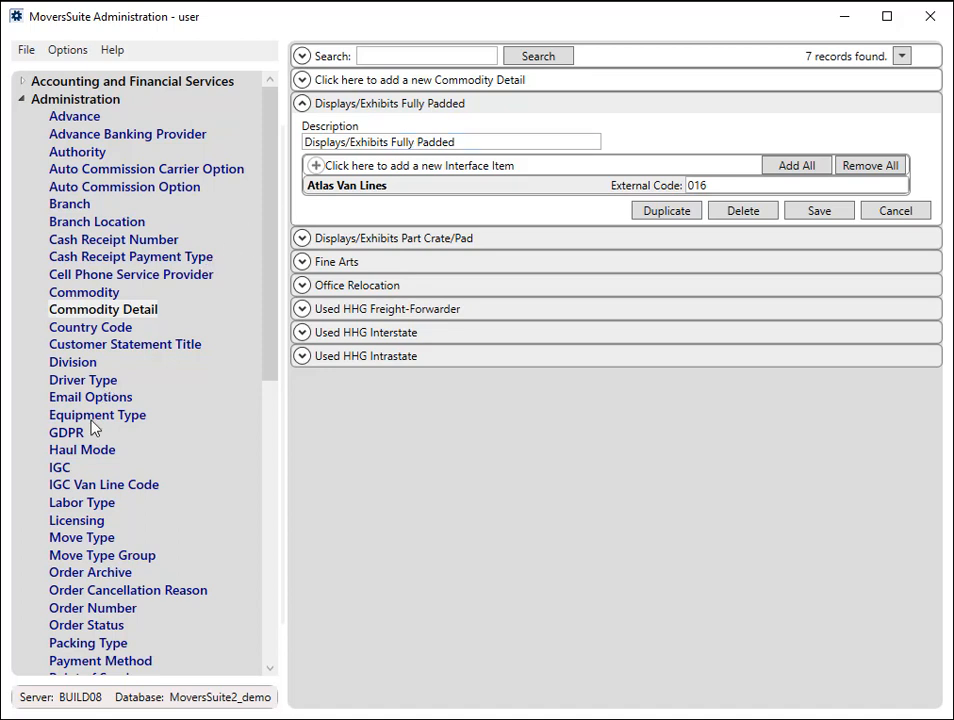
left_click(88, 450)
left_click(362, 176)
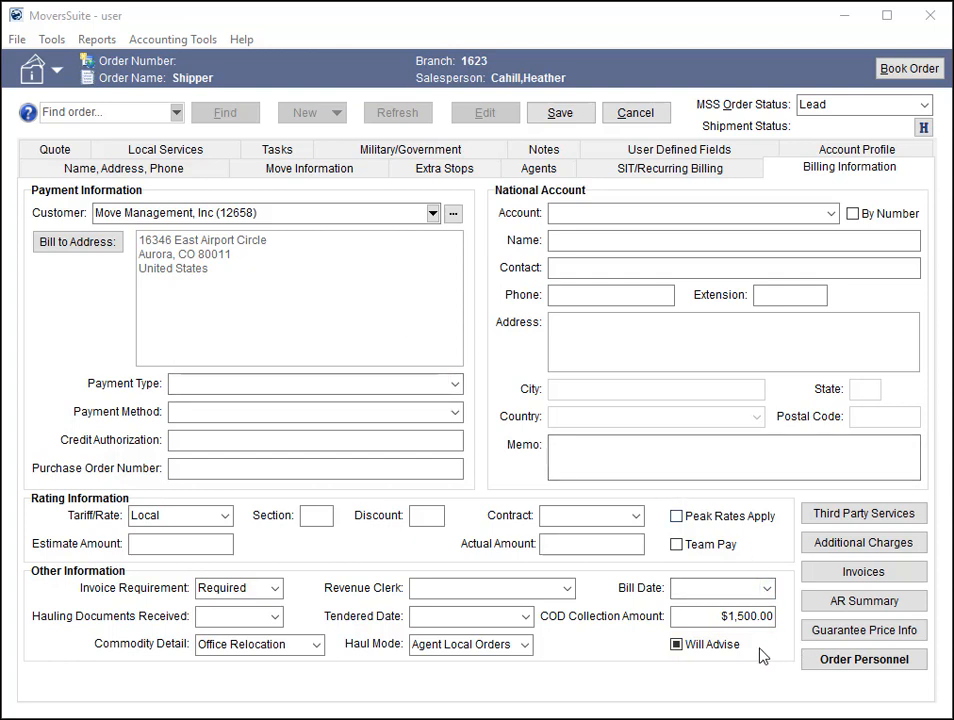
Back in the order, cycle the Will Advise option through its states and save the billing changes
left_click(718, 645)
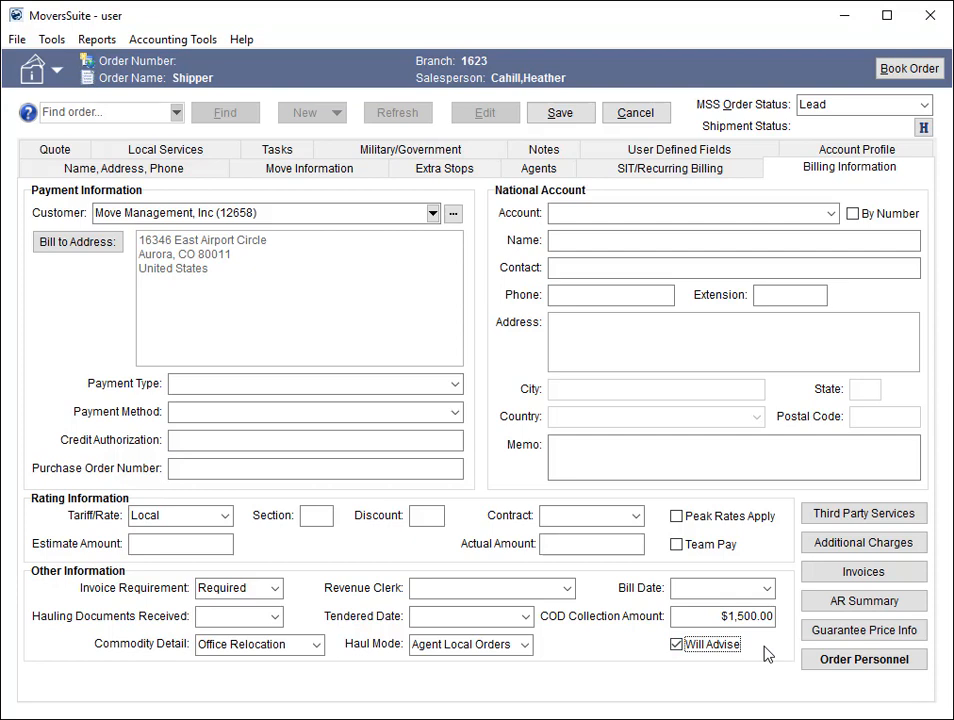
left_click(726, 647)
left_click(720, 648)
left_click(722, 650)
left_click(720, 648)
left_click(720, 648)
left_click(579, 118)
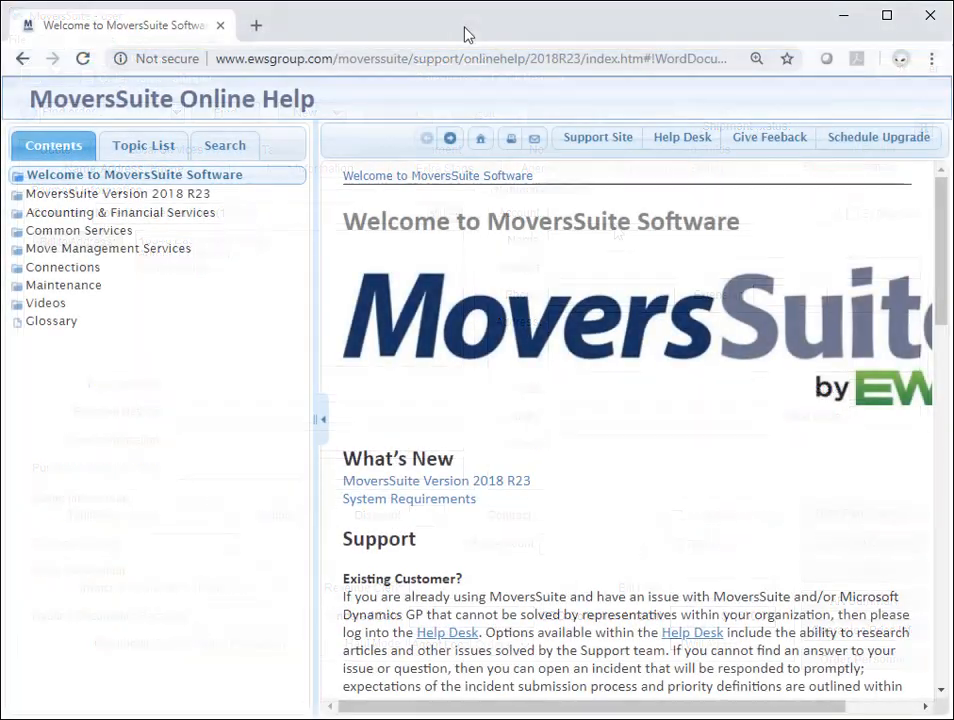
Switch to the MoversSuite Online Help and read the Atlas Integration and Atlas SUDS XML Order Upload Setup topics under Connections
left_click(59, 269)
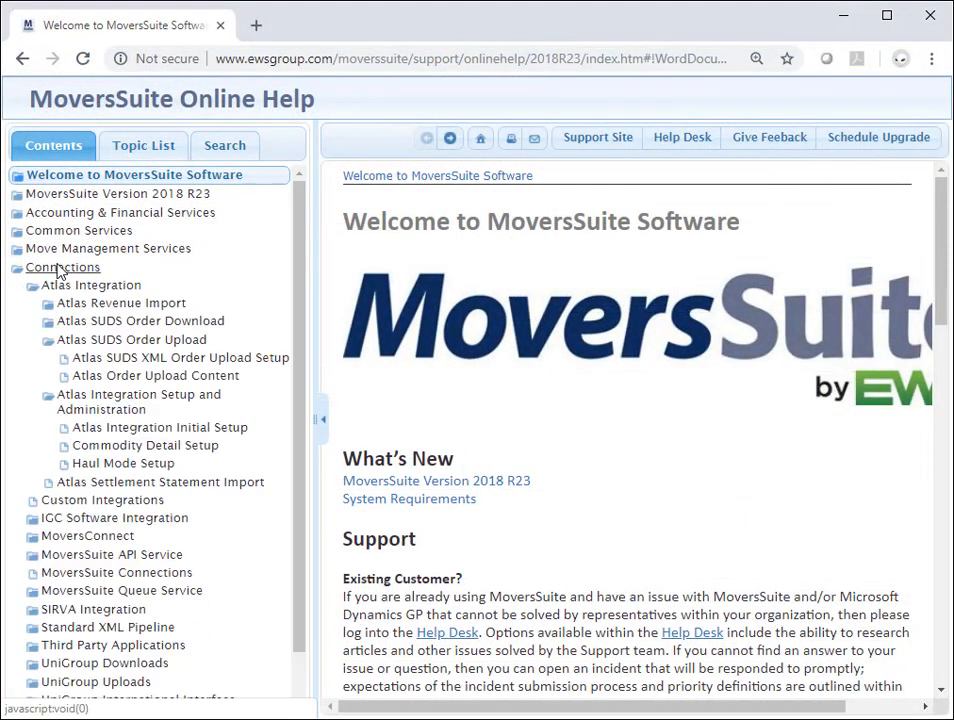
left_click(103, 288)
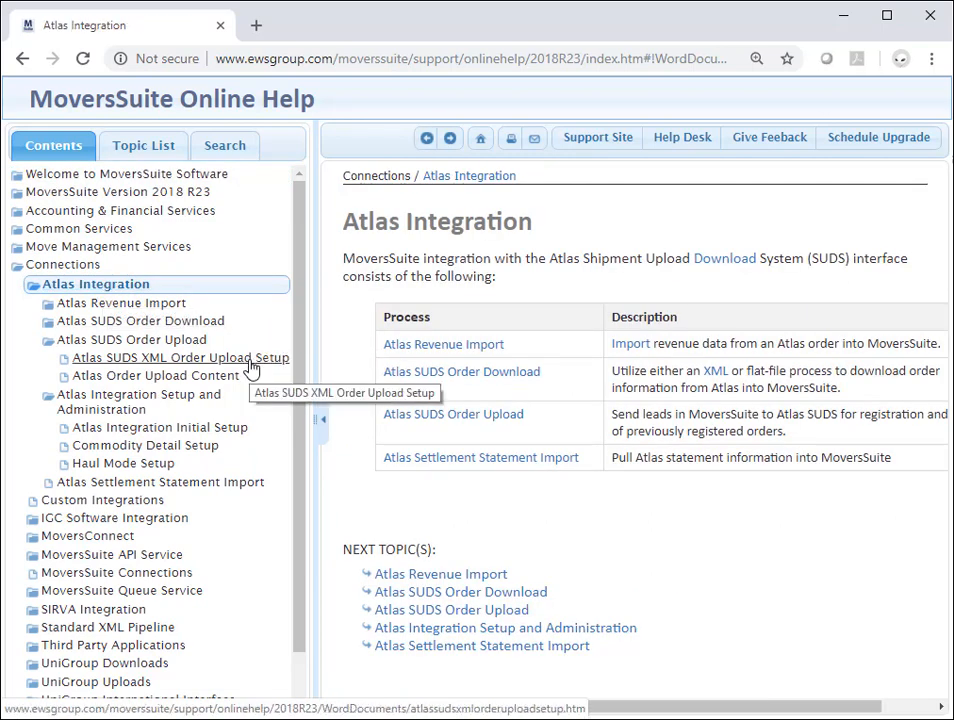
left_click(251, 368)
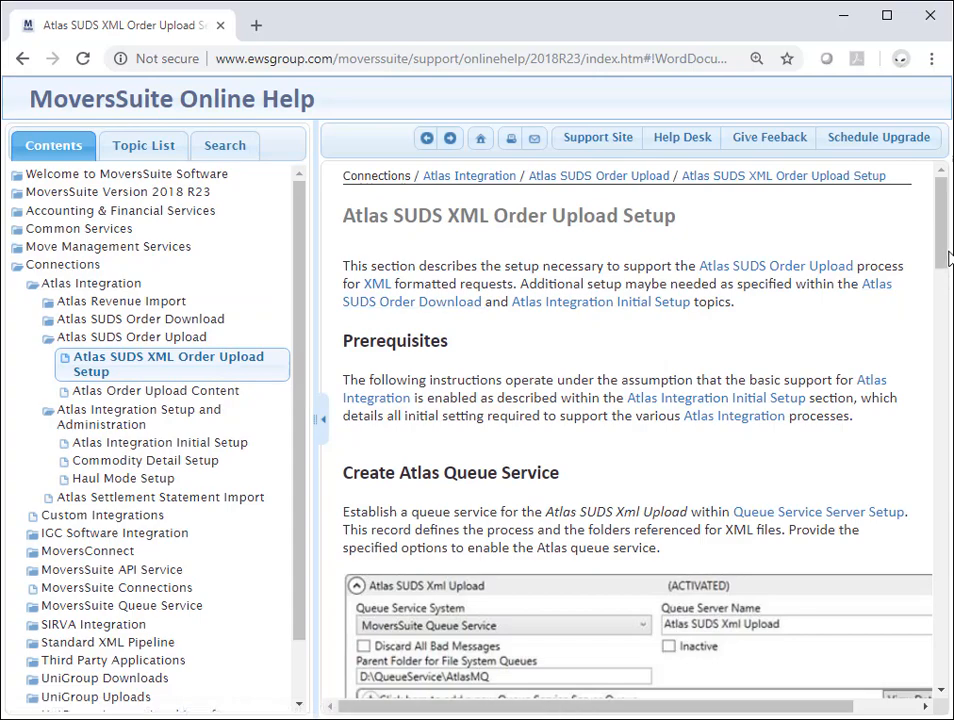
left_click_drag(948, 258, 940, 404)
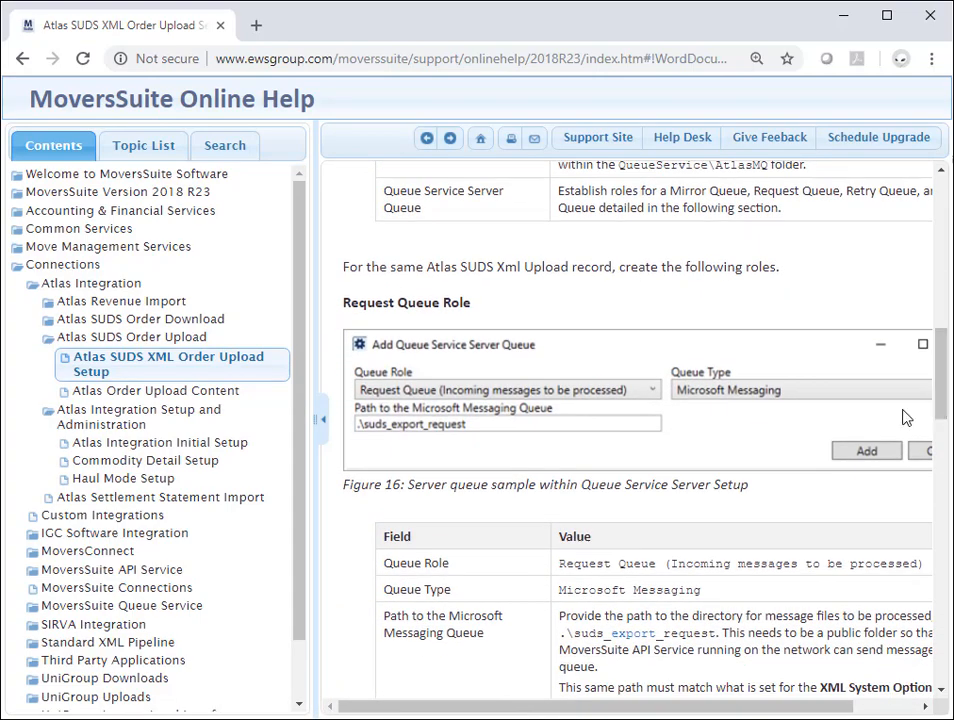
Review the Atlas Integration Initial Setup topic and the field table in the Atlas Order Upload Content topic
left_click(245, 442)
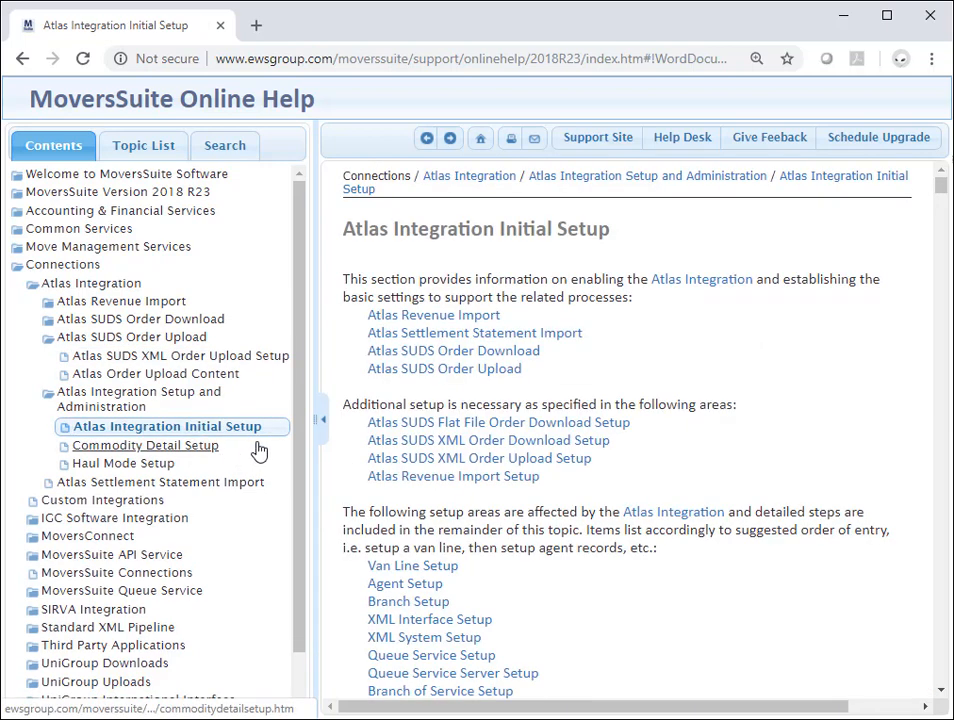
left_click_drag(943, 185, 925, 410)
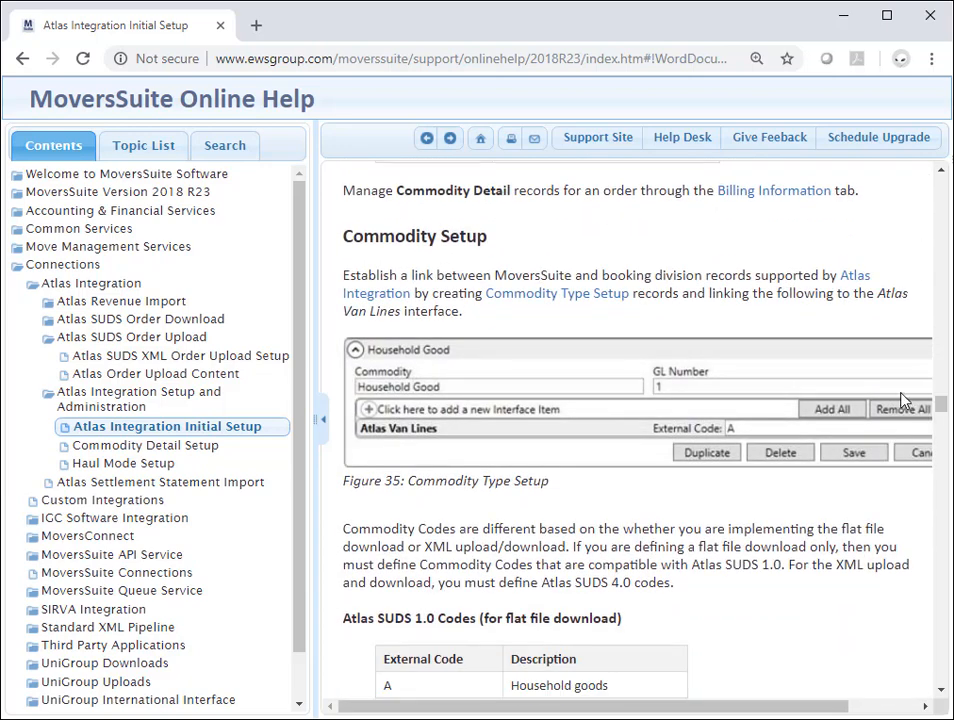
left_click(206, 374)
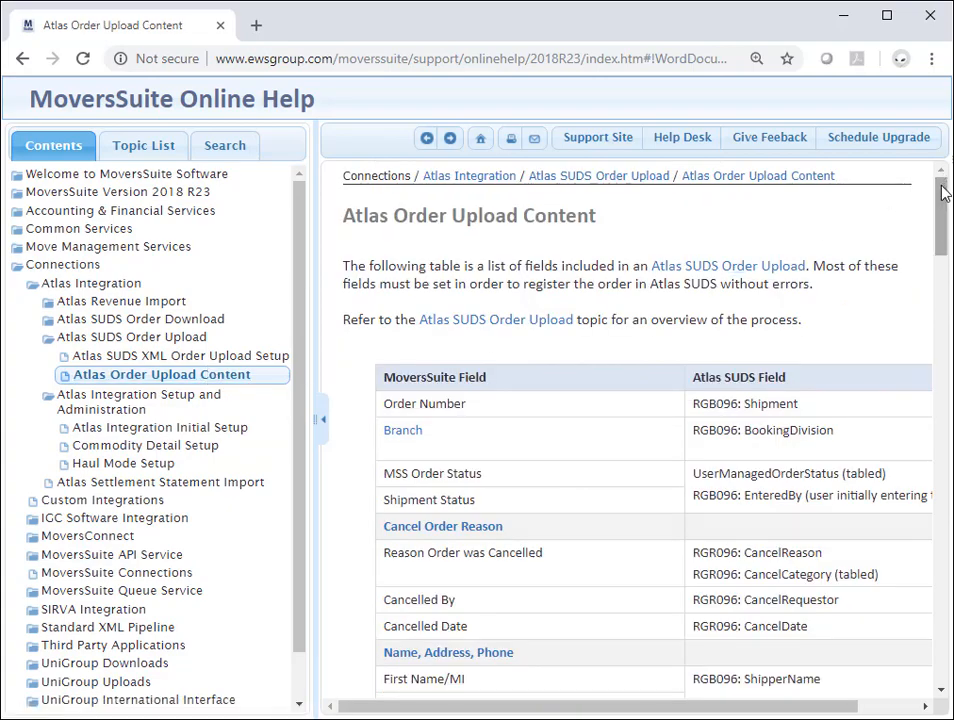
left_click_drag(944, 193, 950, 162)
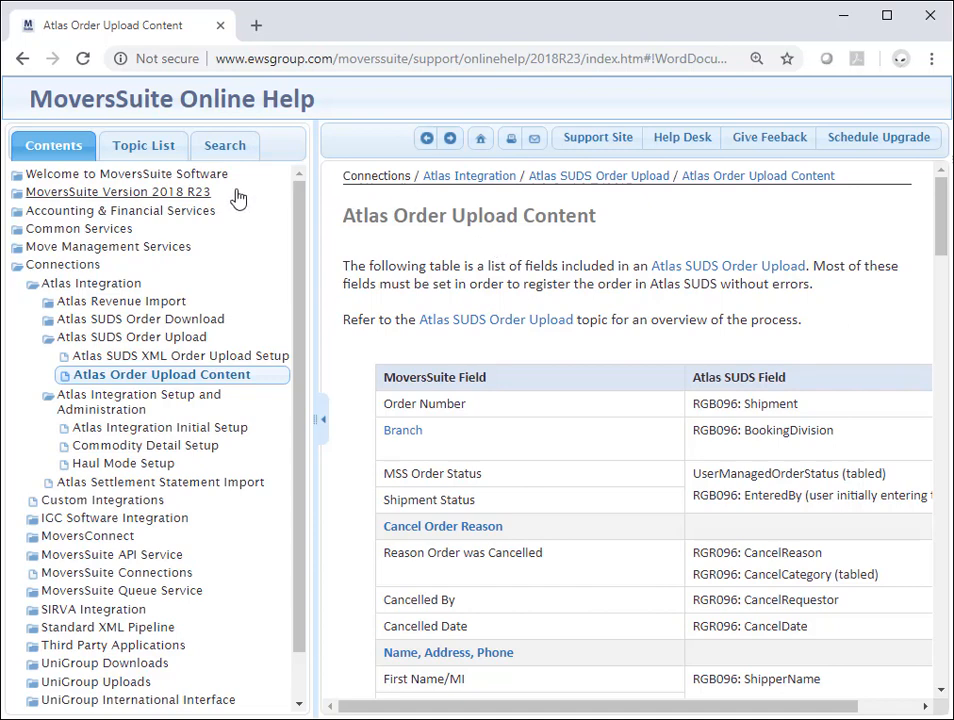
Look through the MoversSuite Version 2018 R23 release topics, opening the Summary and the Features pages
left_click(195, 192)
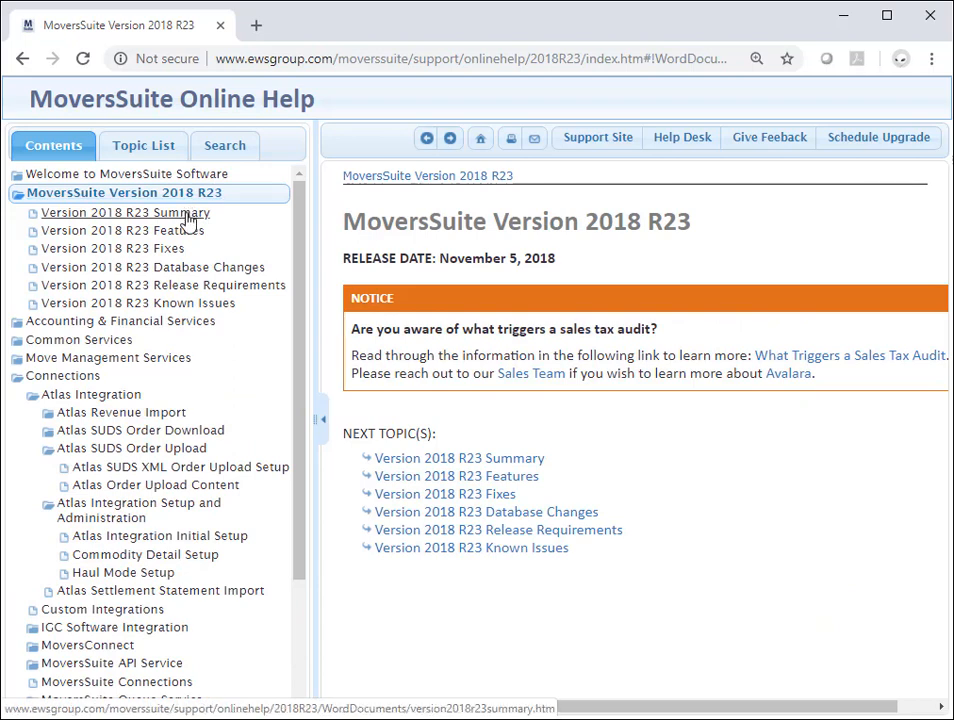
left_click(190, 214)
left_click(194, 236)
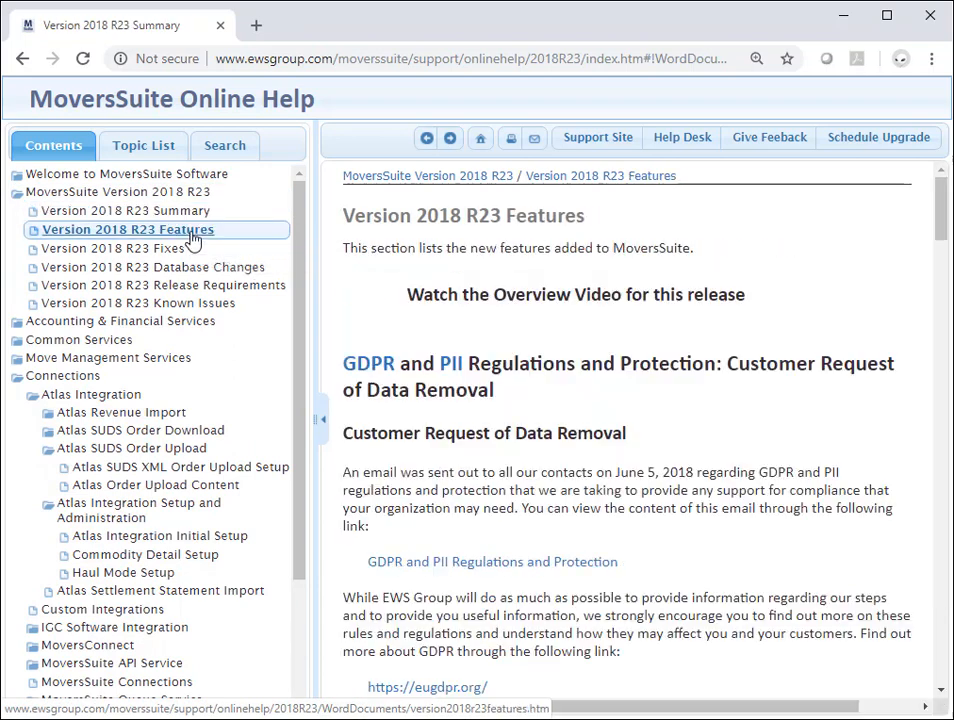